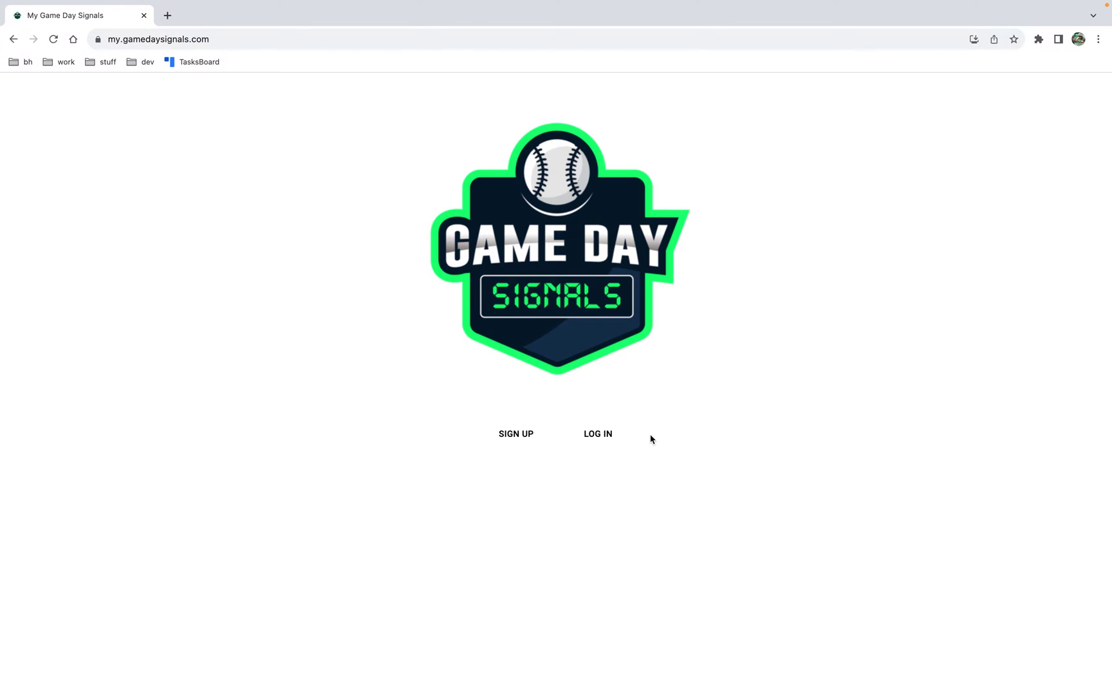
- Log in with Google and open the Blackhawk Dev Team's Signs list
{"action": "left_click", "coordinate": [601, 436]}
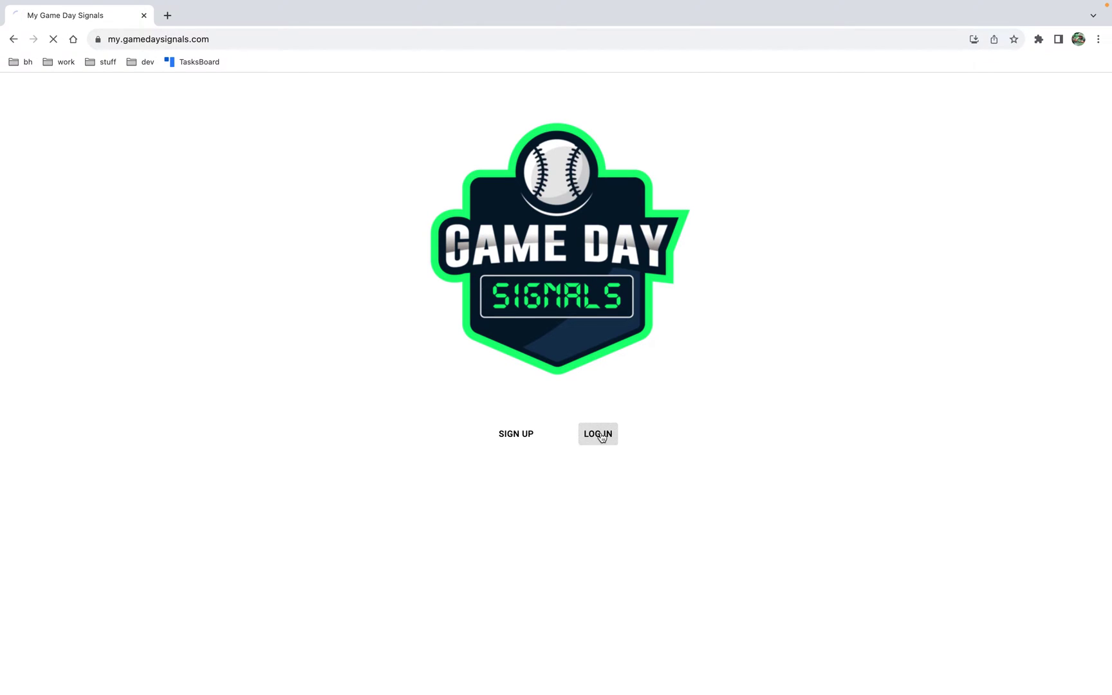
{"action": "left_click", "coordinate": [550, 545]}
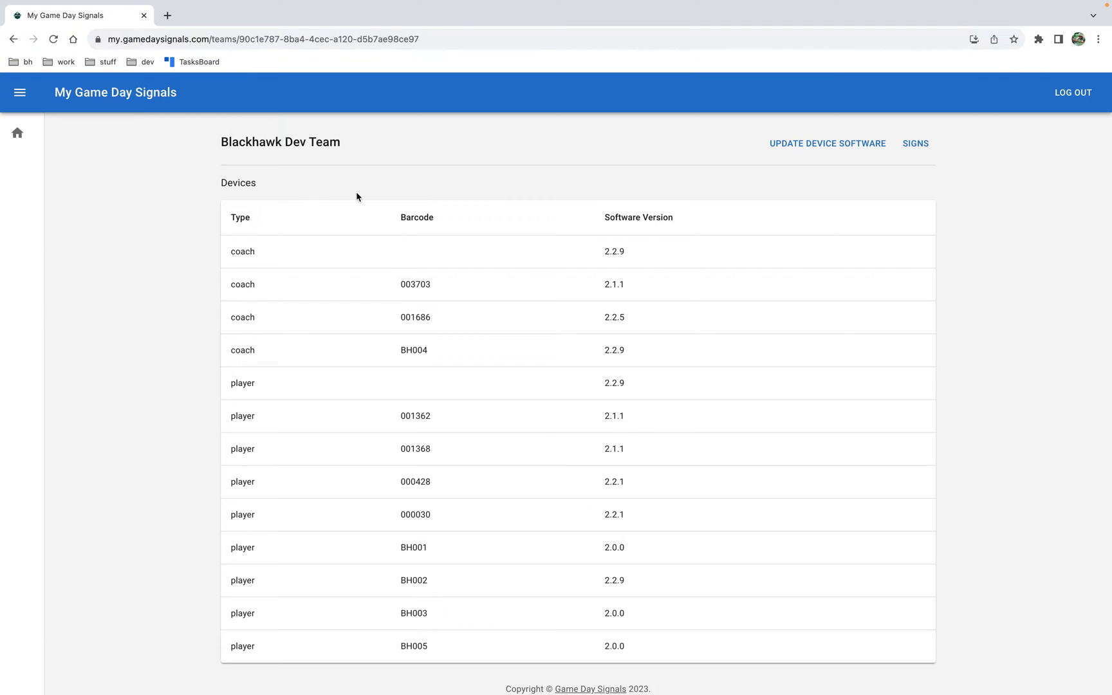
{"action": "scroll", "coordinate": [483, 341], "scroll_direction": "down", "scroll_amount": 1}
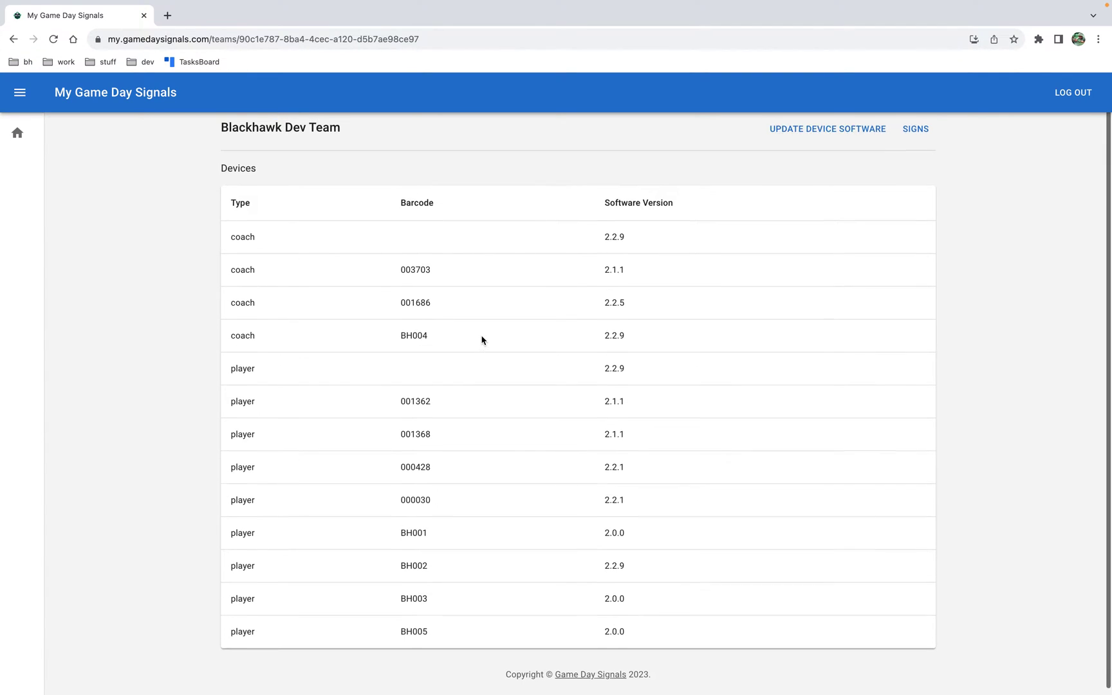
{"action": "scroll", "coordinate": [482, 340], "scroll_direction": "up", "scroll_amount": 1}
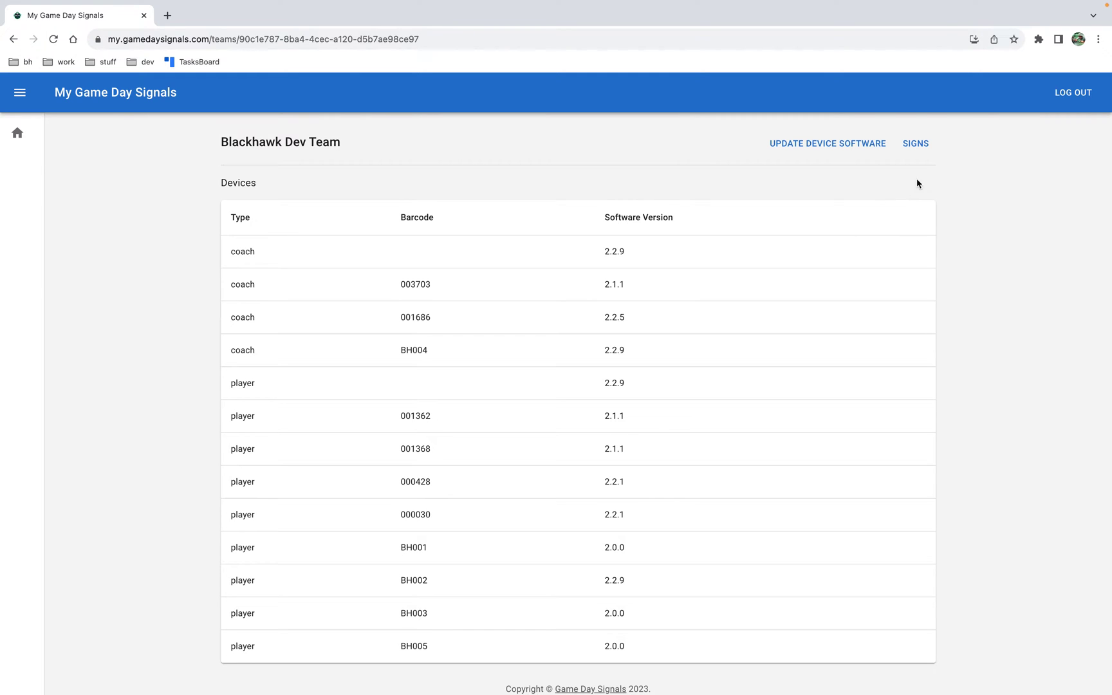
{"action": "left_click", "coordinate": [916, 143]}
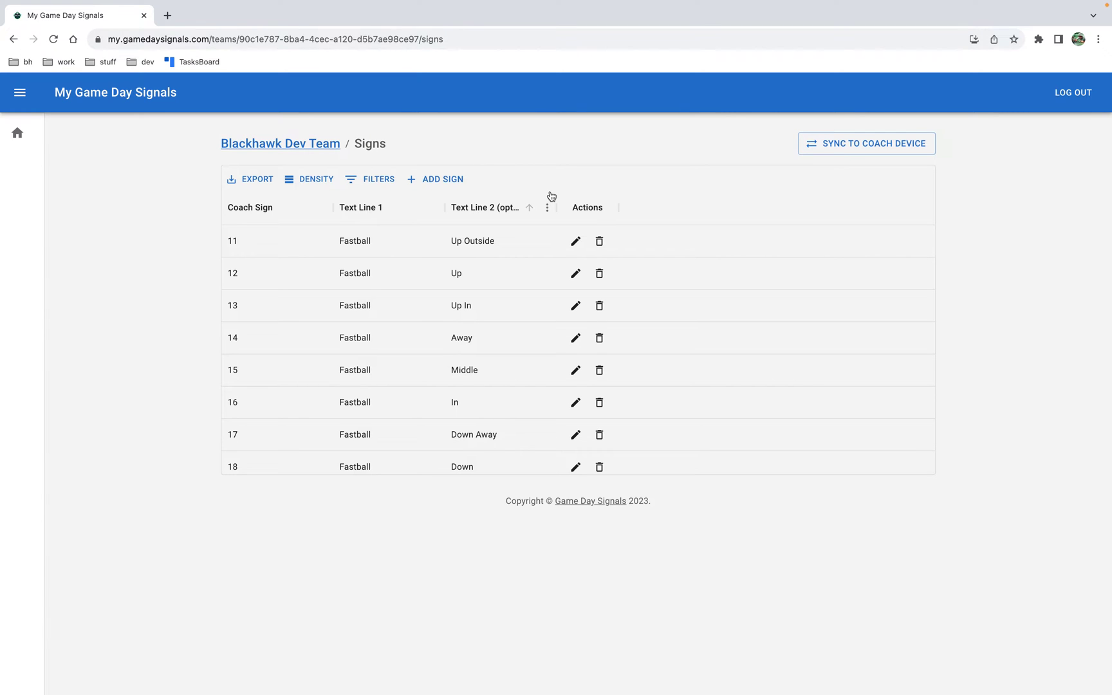
{"action": "scroll", "coordinate": [498, 309], "scroll_direction": "down", "scroll_amount": 2}
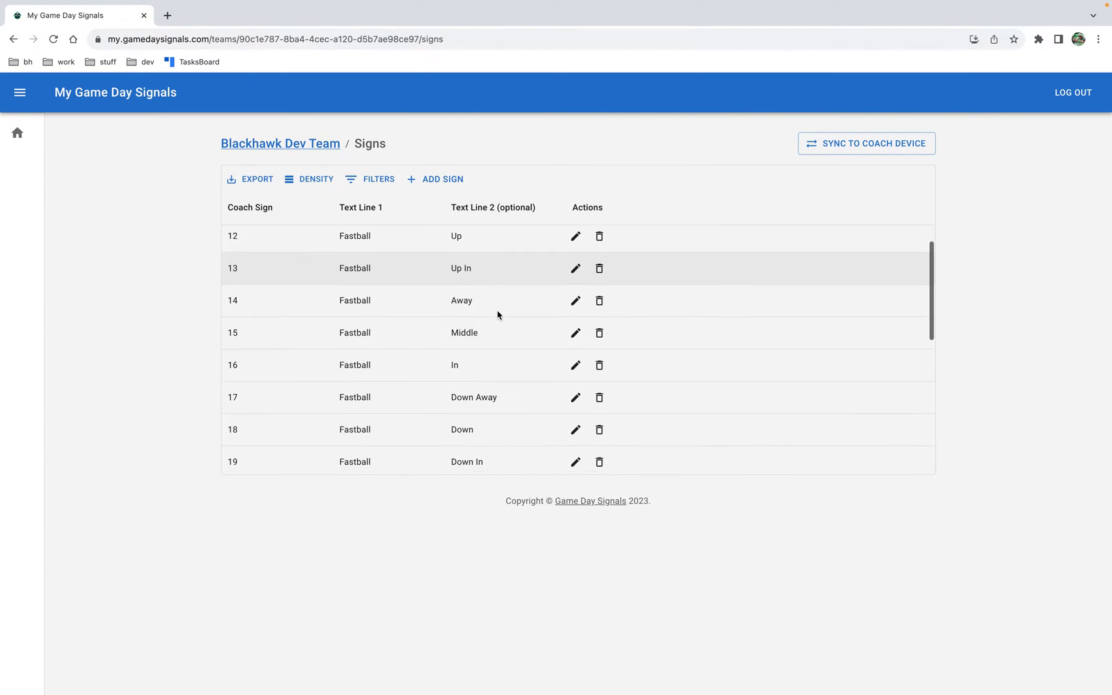
{"action": "scroll", "coordinate": [497, 310], "scroll_direction": "down", "scroll_amount": 1}
{"action": "scroll", "coordinate": [497, 310], "scroll_direction": "down", "scroll_amount": 2}
{"action": "scroll", "coordinate": [496, 309], "scroll_direction": "up", "scroll_amount": 2}
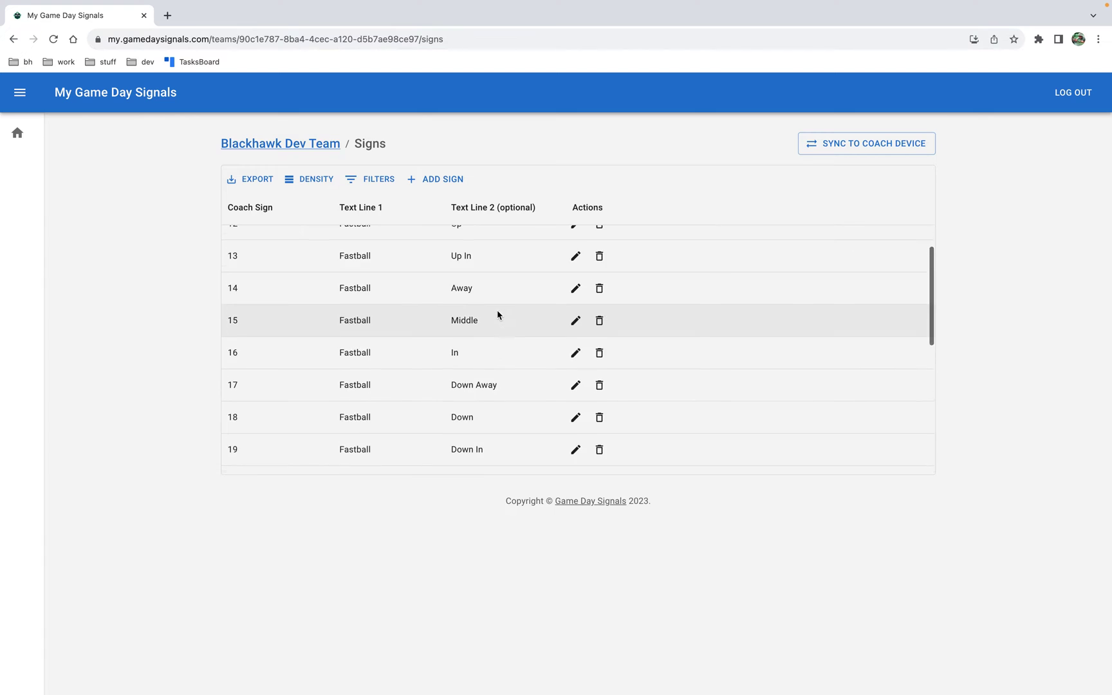
{"action": "scroll", "coordinate": [498, 309], "scroll_direction": "up", "scroll_amount": 2}
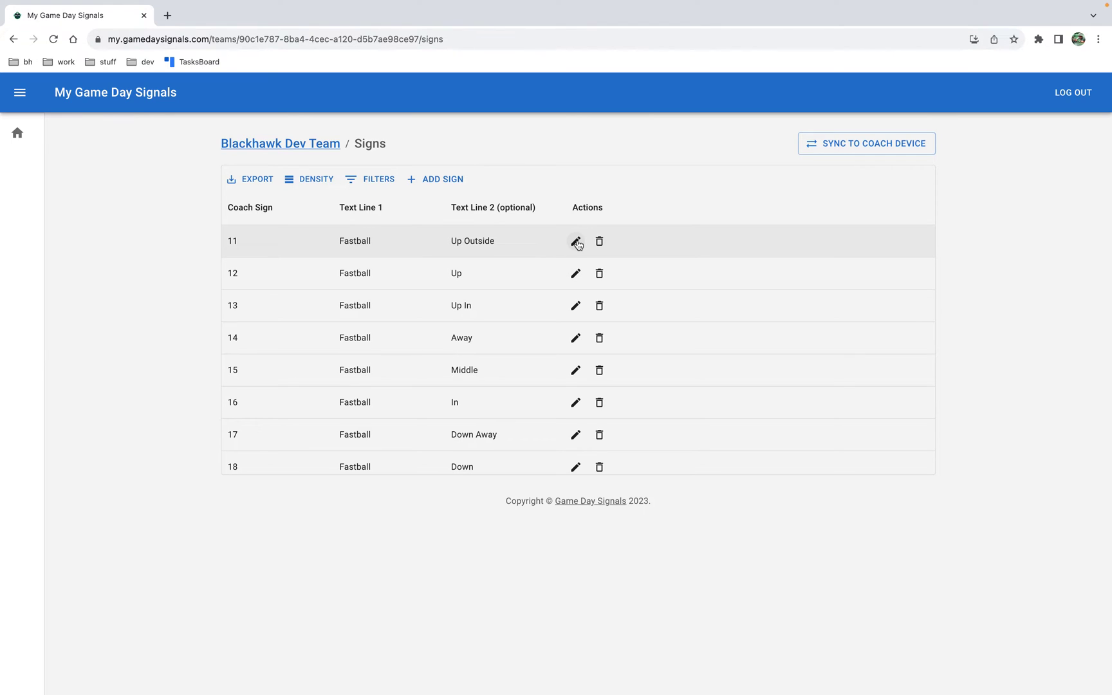
{"action": "left_click", "coordinate": [577, 242]}
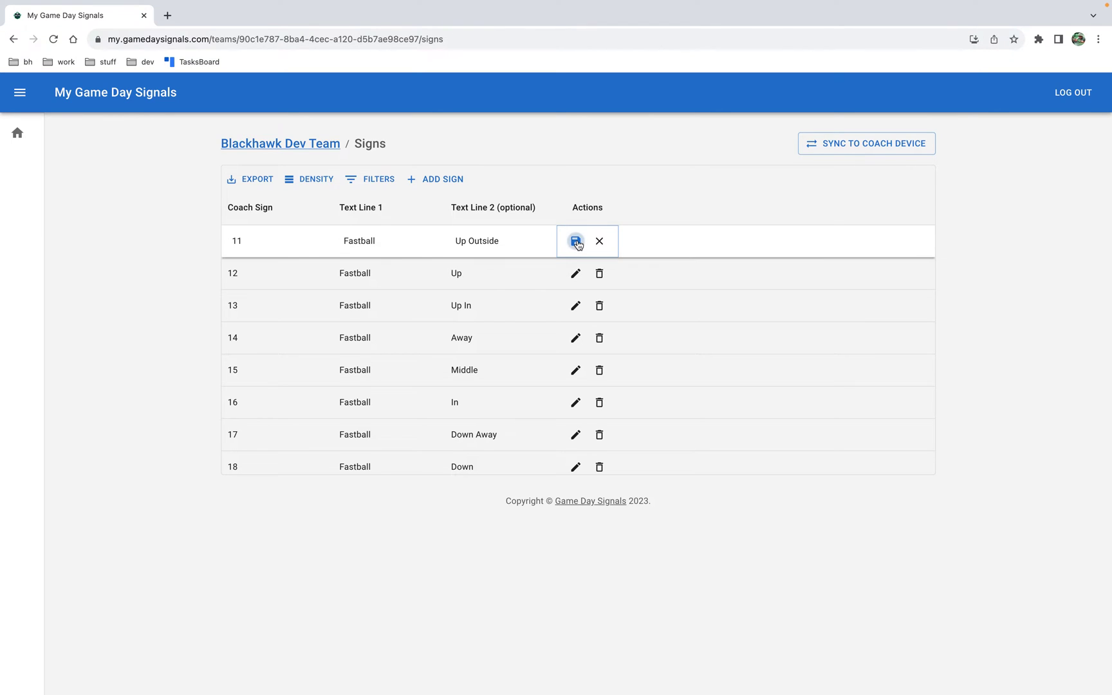
- Change Fastball Up Outside's Coach Sign from 11 to 10, save, and reopen it for editing
{"action": "left_click", "coordinate": [298, 245]}
{"action": "key", "text": "BackSpace"}
{"action": "type", "text": "0"}
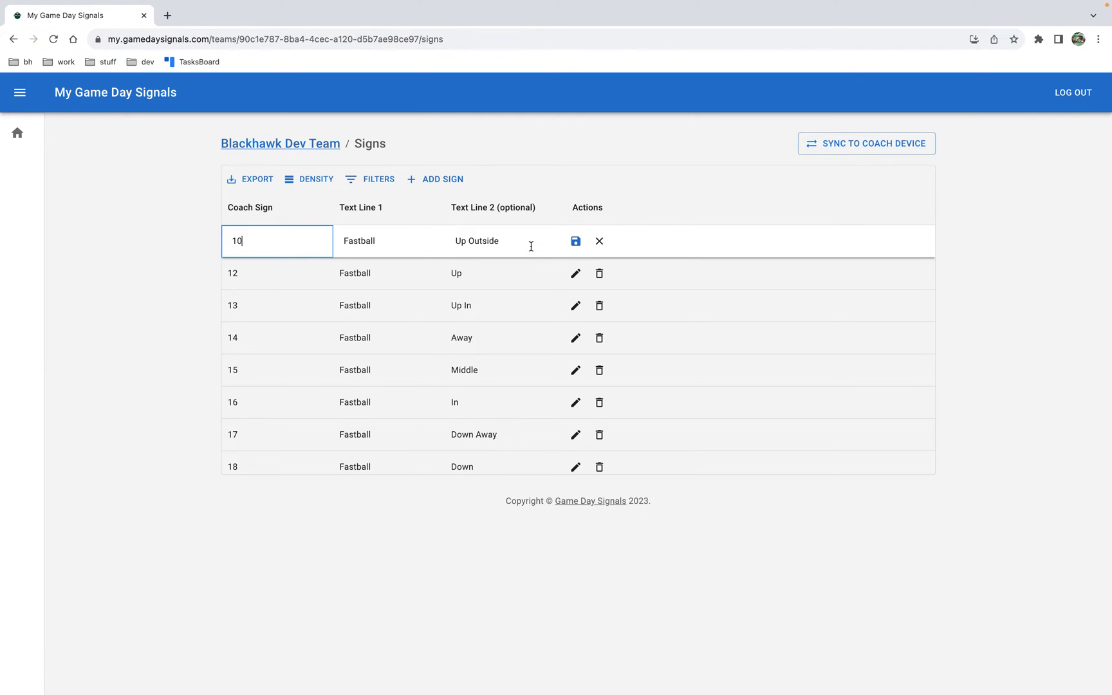
{"action": "left_click", "coordinate": [575, 240]}
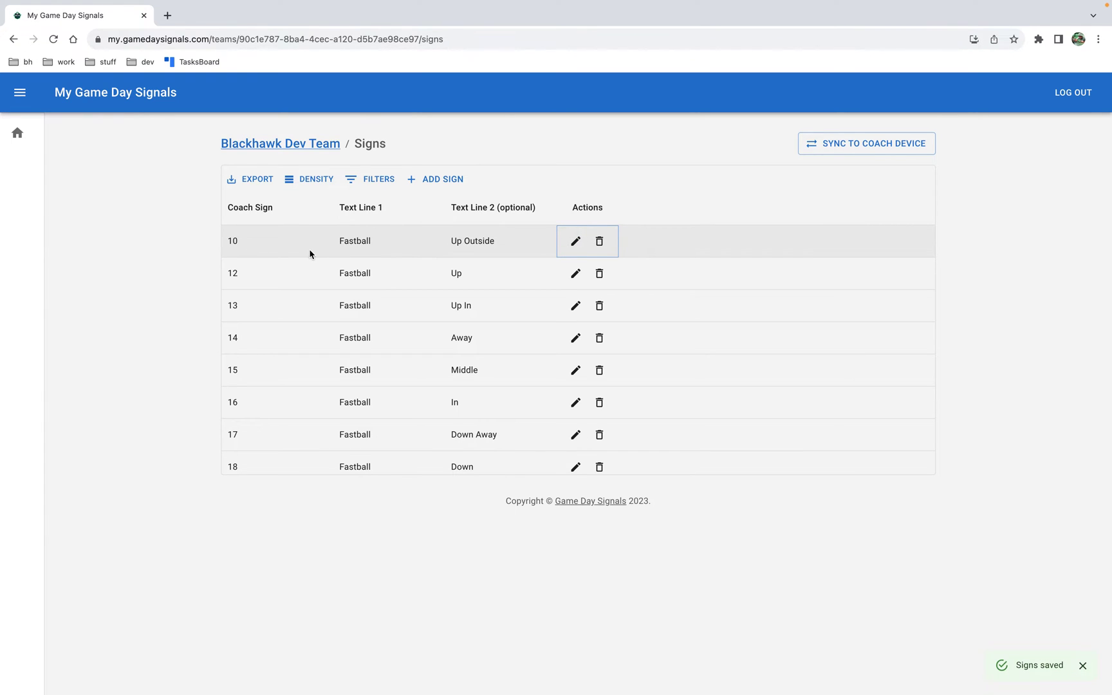
{"action": "left_click", "coordinate": [251, 246]}
{"action": "left_click", "coordinate": [251, 246]}
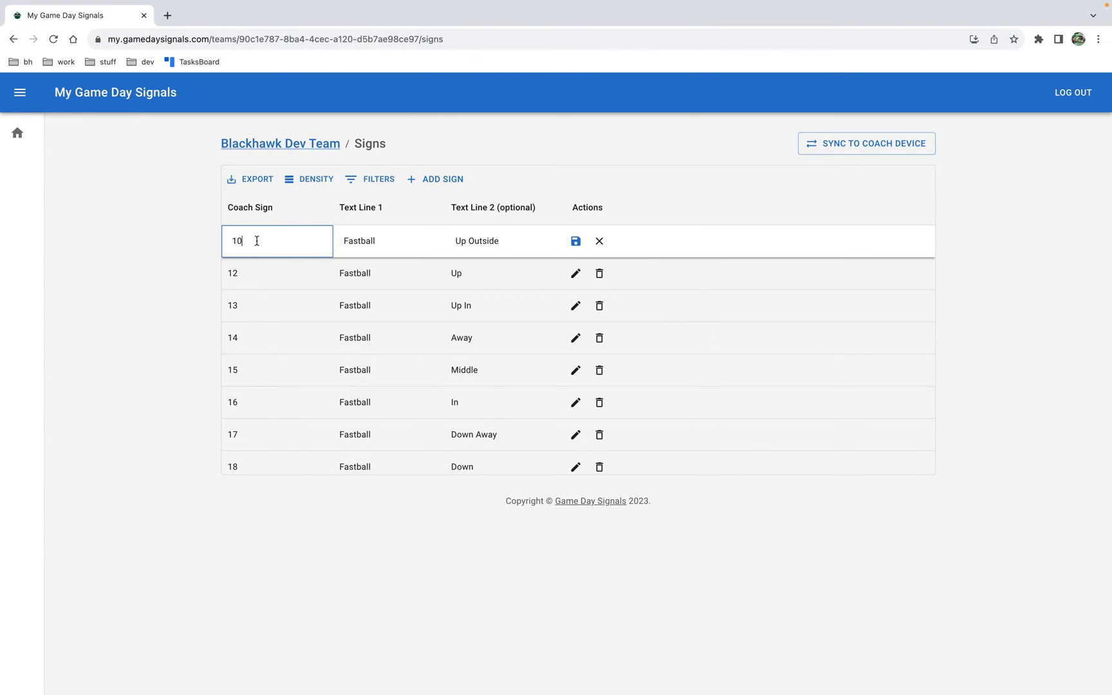
- Restore Fastball Up Outside's Coach Sign to 11 and save the row
{"action": "key", "text": "BackSpace"}
{"action": "type", "text": "1"}
{"action": "left_click", "coordinate": [575, 241]}
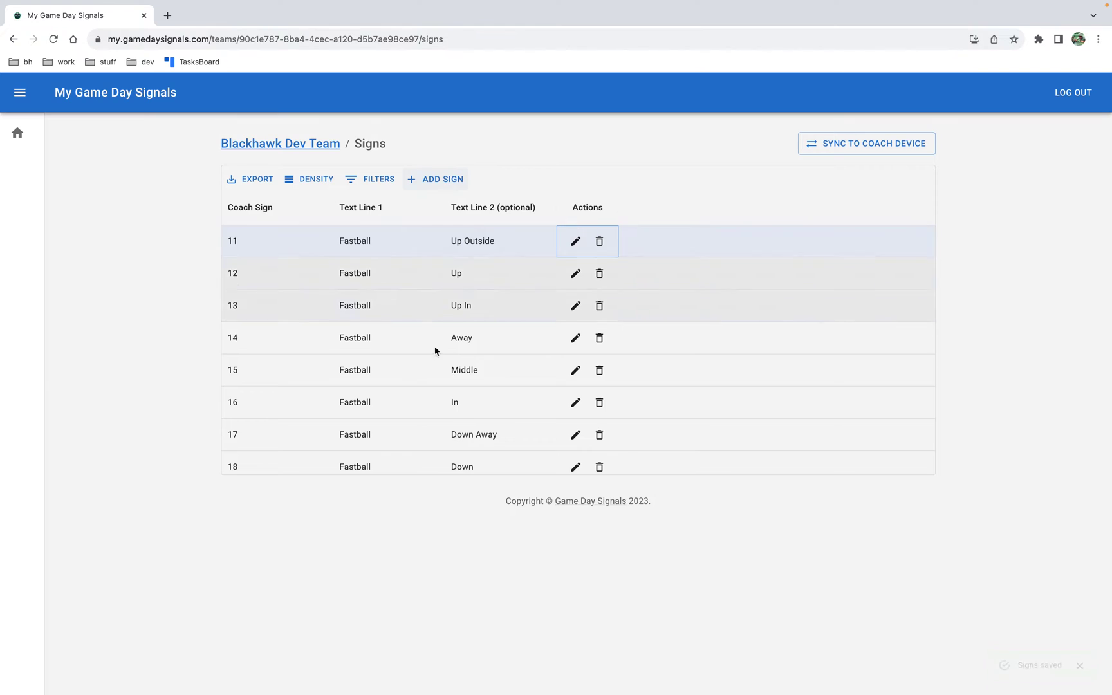
{"action": "scroll", "coordinate": [429, 369], "scroll_direction": "down", "scroll_amount": 1}
{"action": "scroll", "coordinate": [428, 370], "scroll_direction": "down", "scroll_amount": 5}
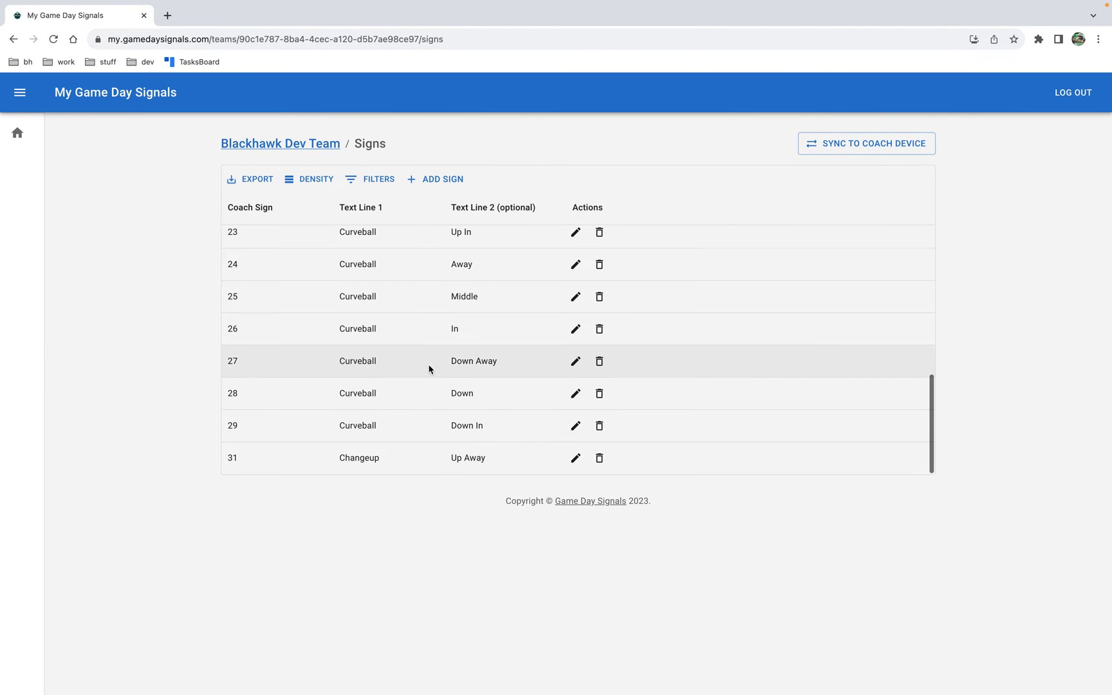
- Add sign 32 with text lines Changeup and Up, and save it
{"action": "left_click", "coordinate": [431, 181]}
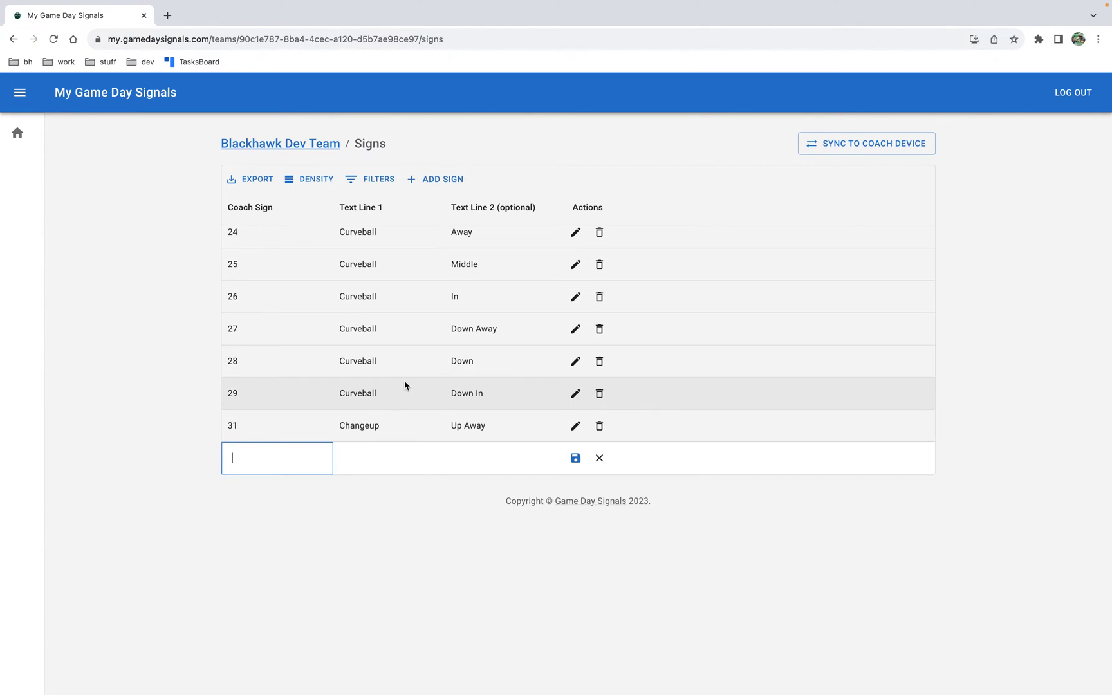
{"action": "type", "text": "32"}
{"action": "key", "text": "Tab"}
{"action": "type", "text": "han"}
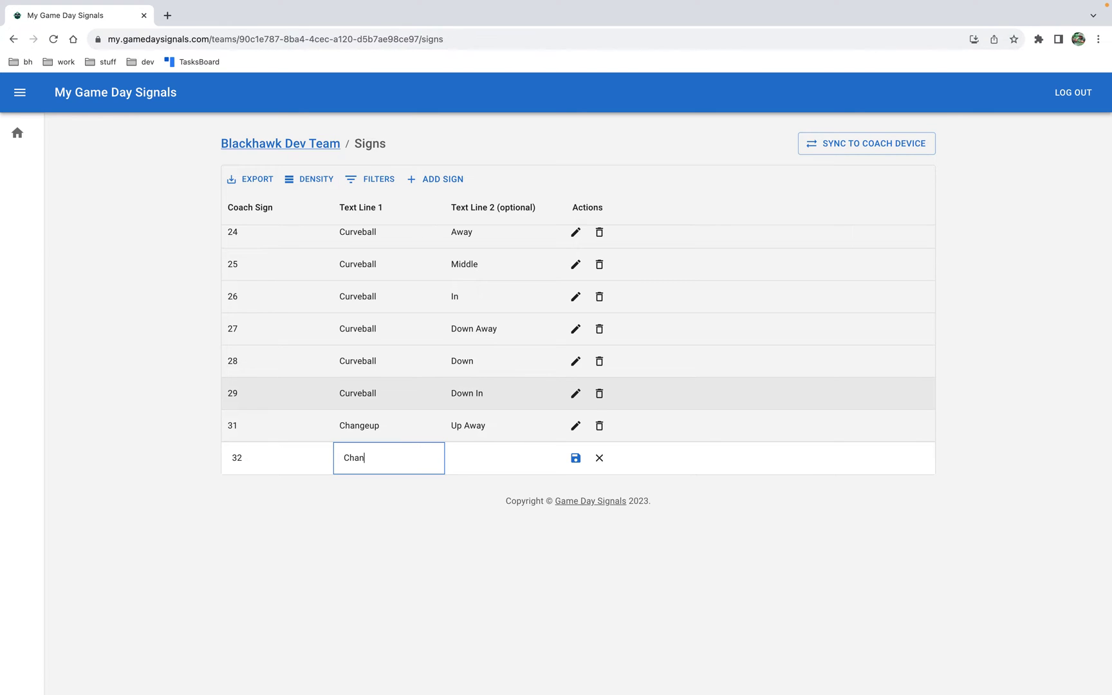
{"action": "type", "text": "geup"}
{"action": "key", "text": "Tab"}
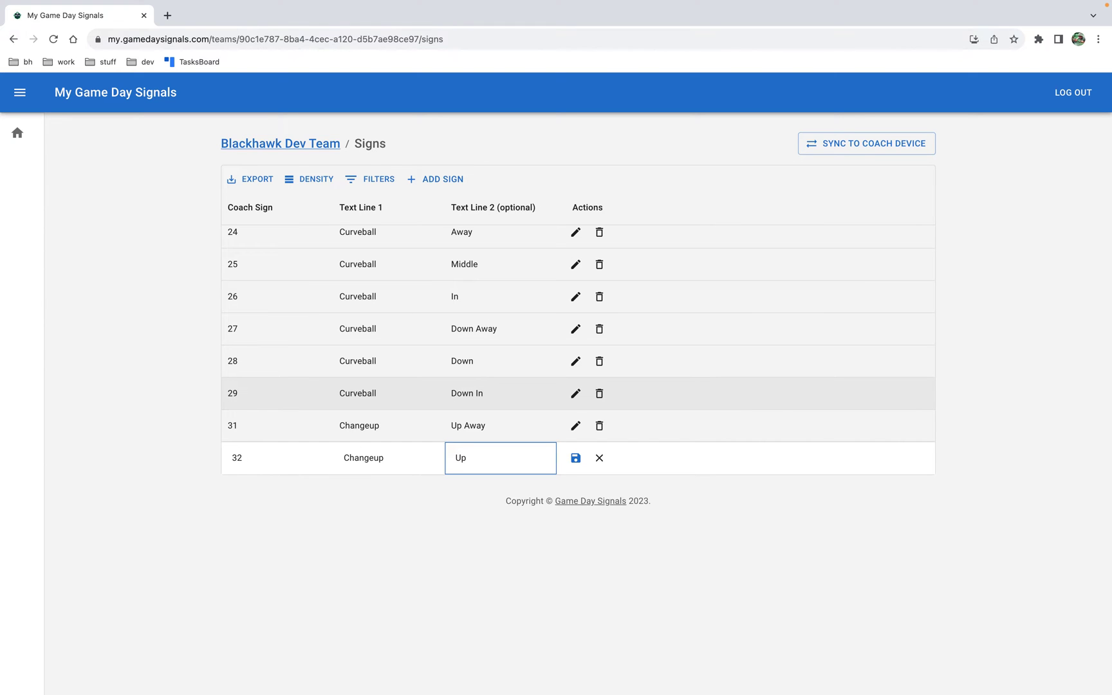
{"action": "key", "text": "Return"}
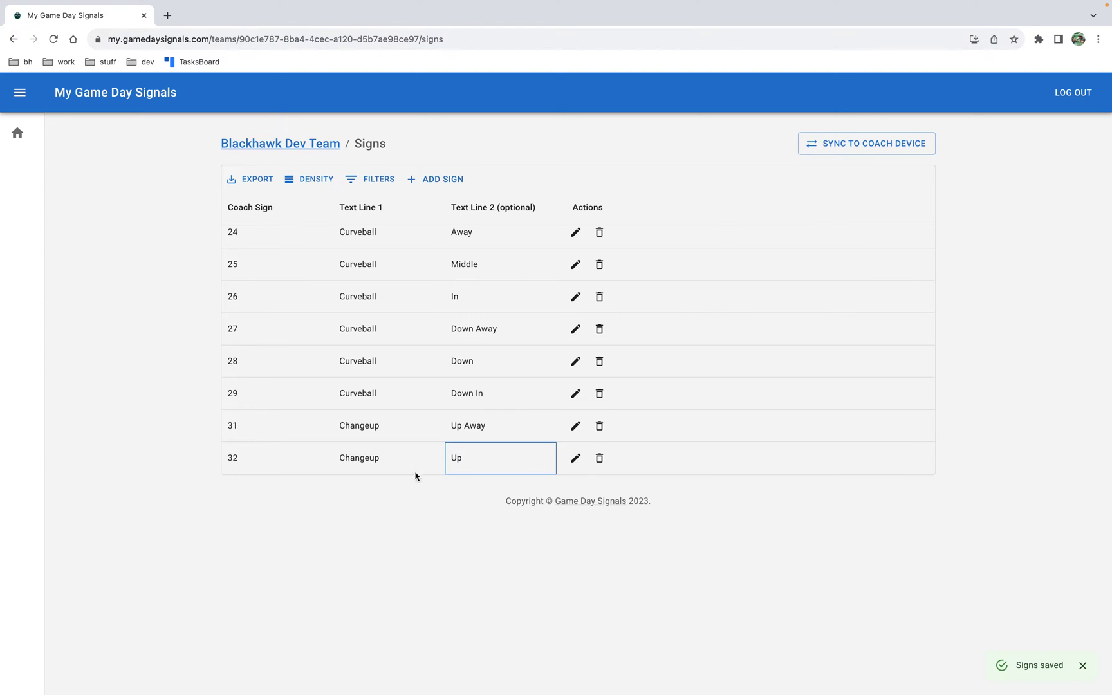
{"action": "scroll", "coordinate": [415, 435], "scroll_direction": "up", "scroll_amount": 3}
{"action": "scroll", "coordinate": [416, 425], "scroll_direction": "up", "scroll_amount": 3}
{"action": "scroll", "coordinate": [415, 420], "scroll_direction": "up", "scroll_amount": 2}
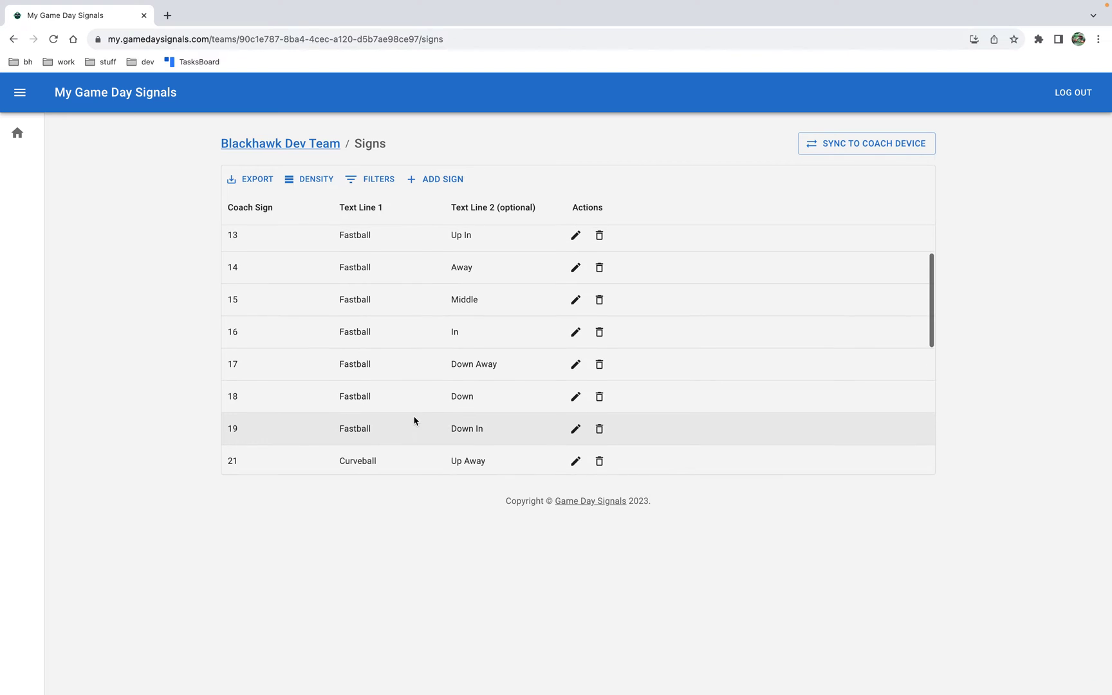
{"action": "scroll", "coordinate": [415, 421], "scroll_direction": "up", "scroll_amount": 3}
- Filter the signs on the Text Line 1 column by Fastball
{"action": "left_click", "coordinate": [416, 253]}
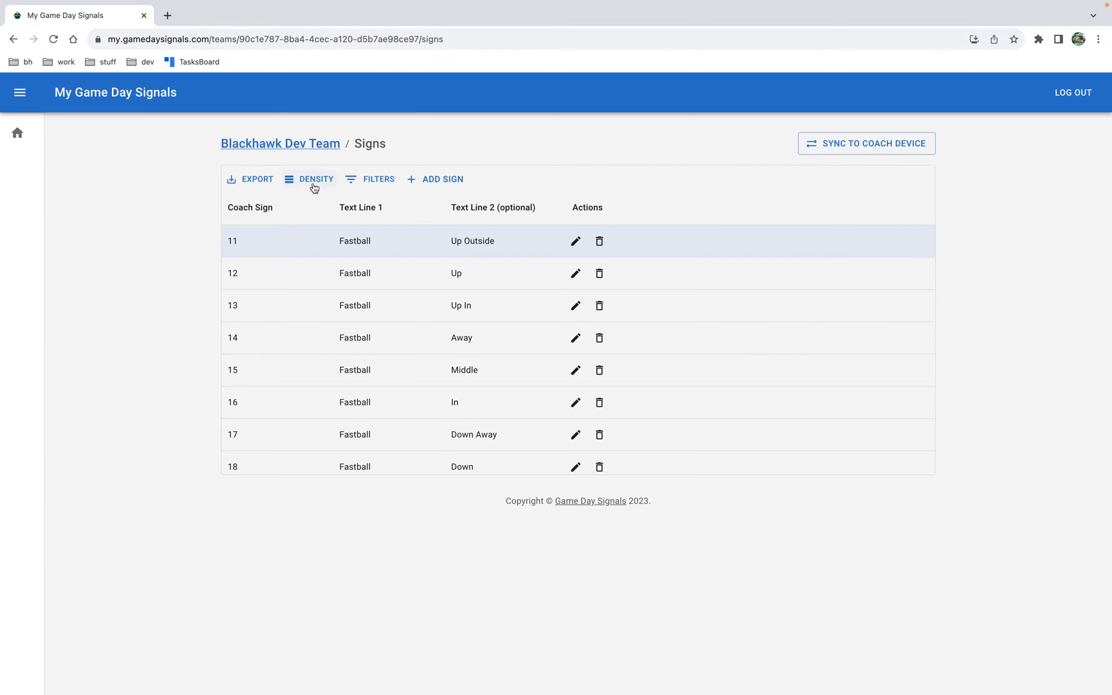
{"action": "left_click", "coordinate": [368, 182]}
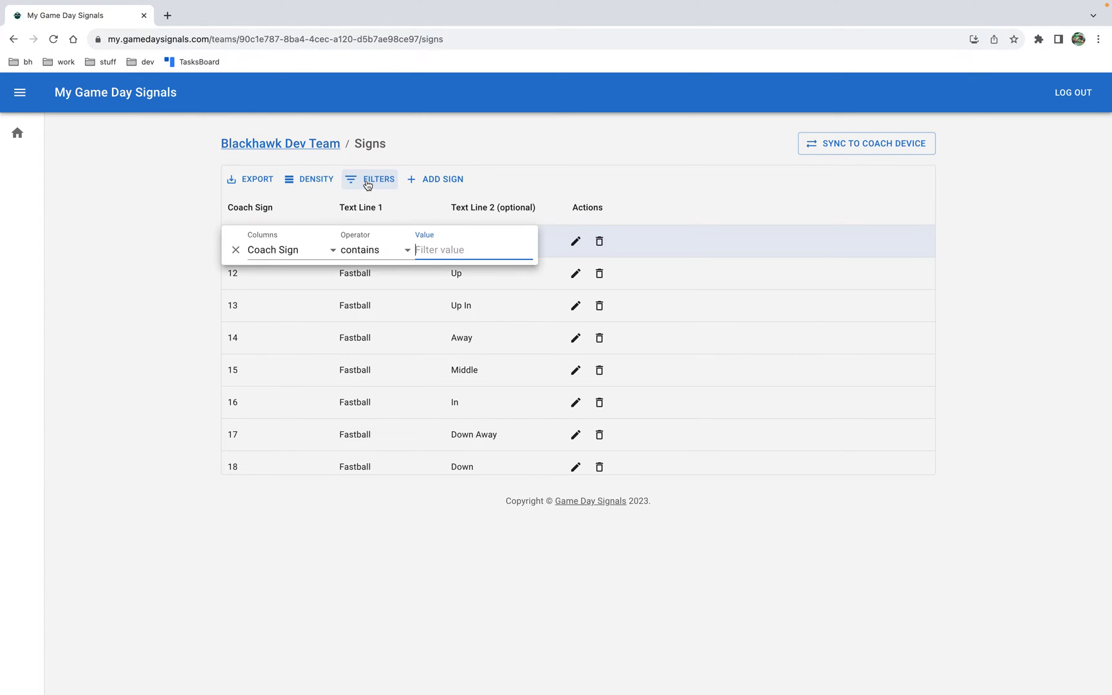
{"action": "left_click", "coordinate": [278, 251]}
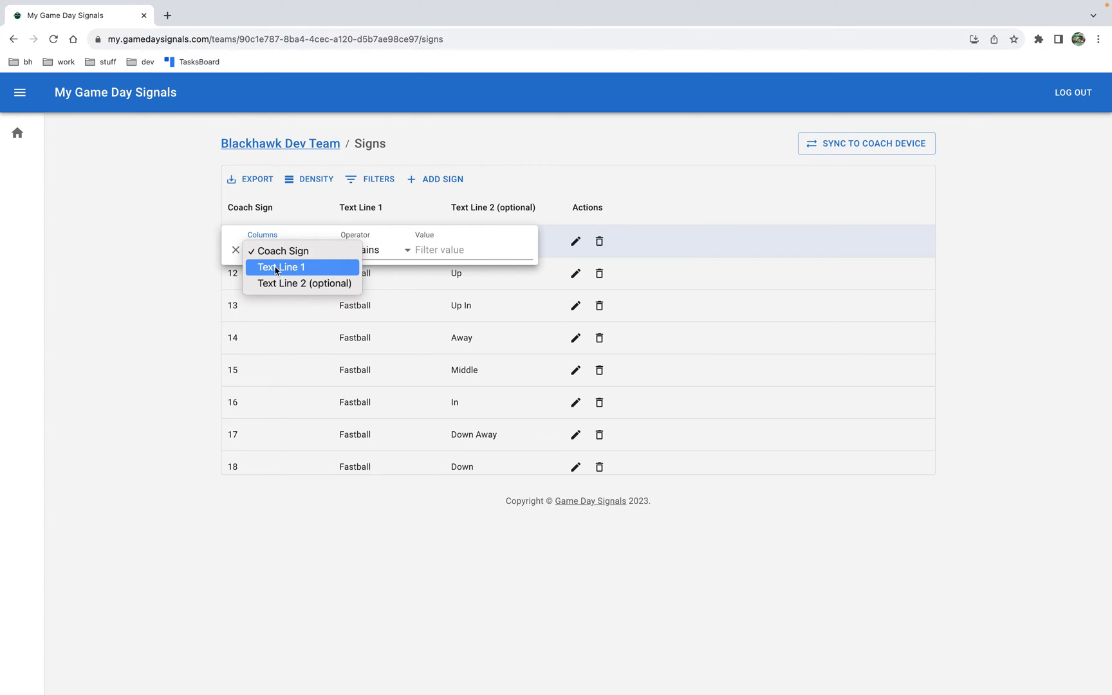
{"action": "left_click", "coordinate": [278, 268]}
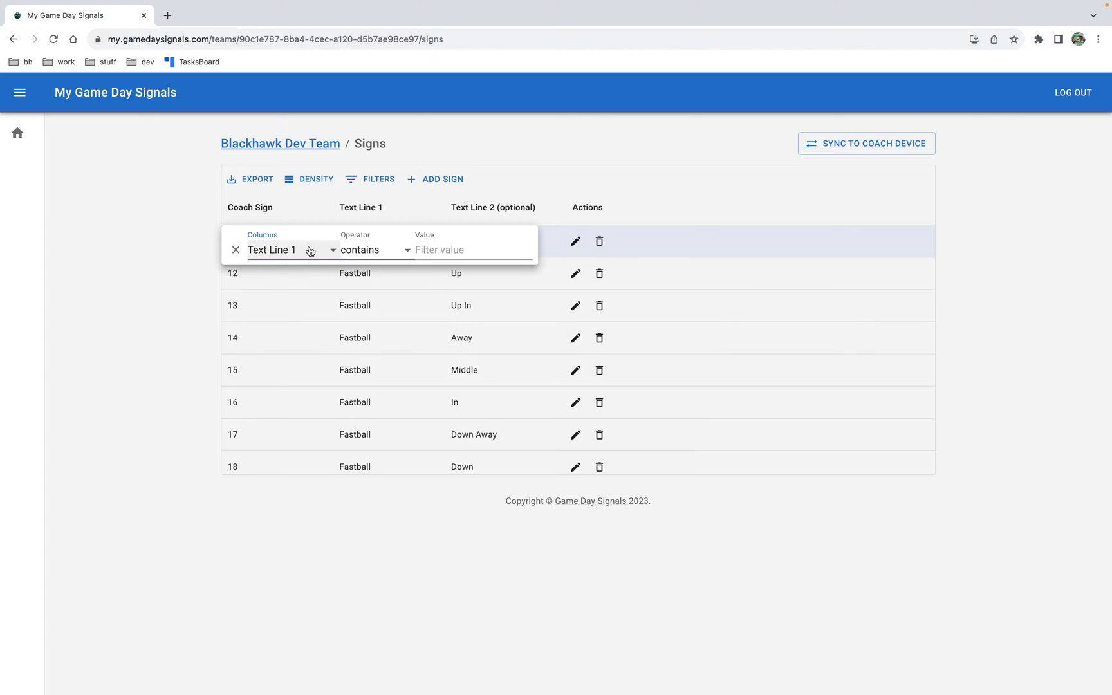
{"action": "left_click", "coordinate": [439, 250]}
{"action": "type", "text": "F"}
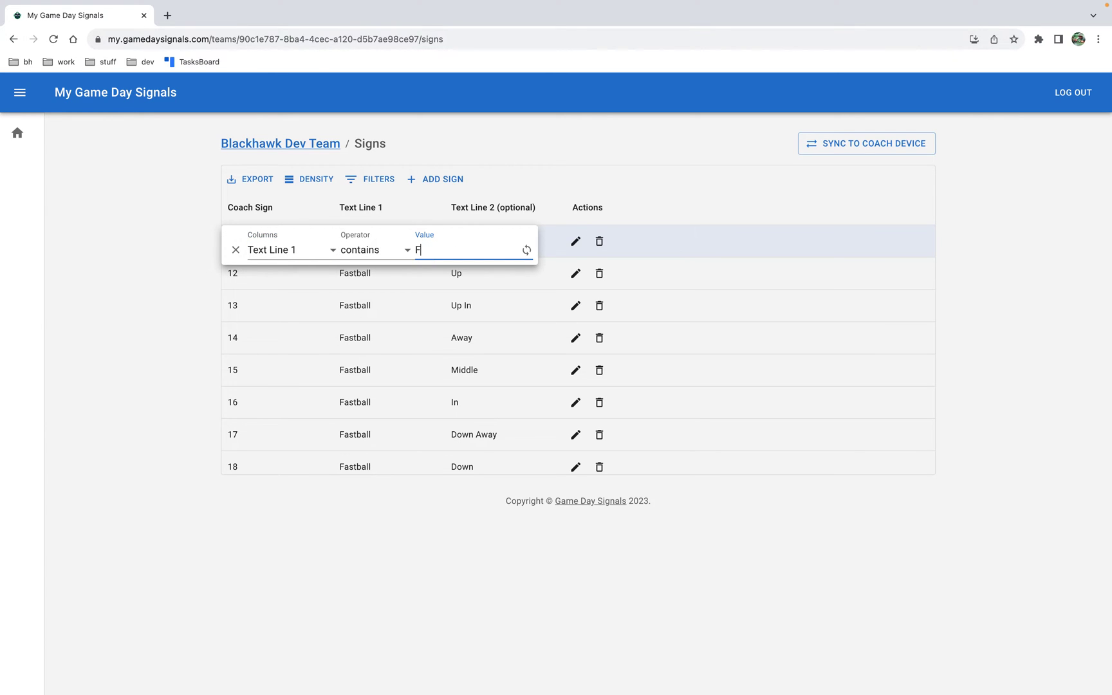
{"action": "type", "text": "astball"}
{"action": "left_click", "coordinate": [773, 219]}
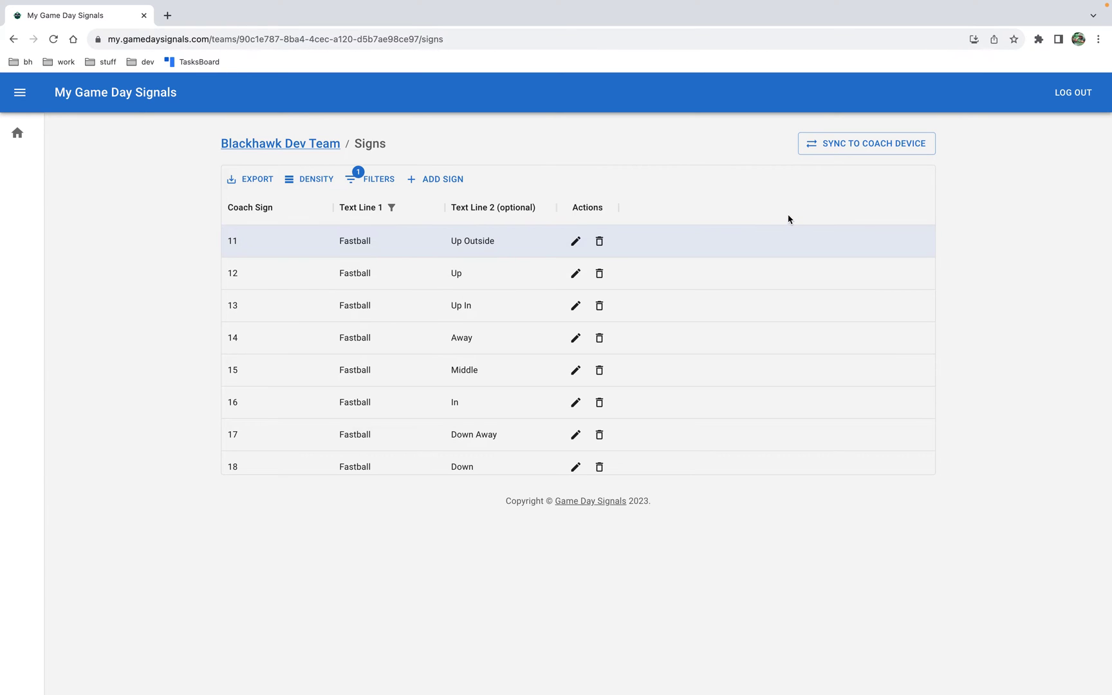
{"action": "scroll", "coordinate": [393, 324], "scroll_direction": "down", "scroll_amount": 2}
{"action": "scroll", "coordinate": [391, 325], "scroll_direction": "up", "scroll_amount": 2}
- Change the filter value to Changeup to show signs 31 and 32, then clear it
{"action": "left_click", "coordinate": [370, 181]}
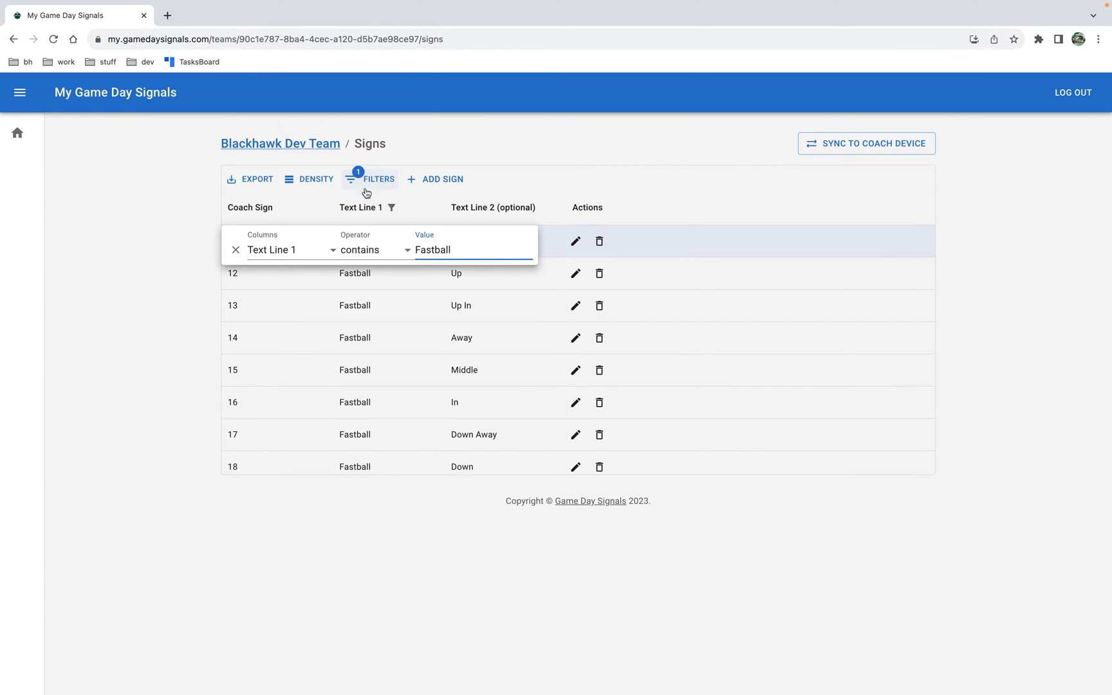
{"action": "double_click", "coordinate": [427, 249]}
{"action": "type", "text": "Chan"}
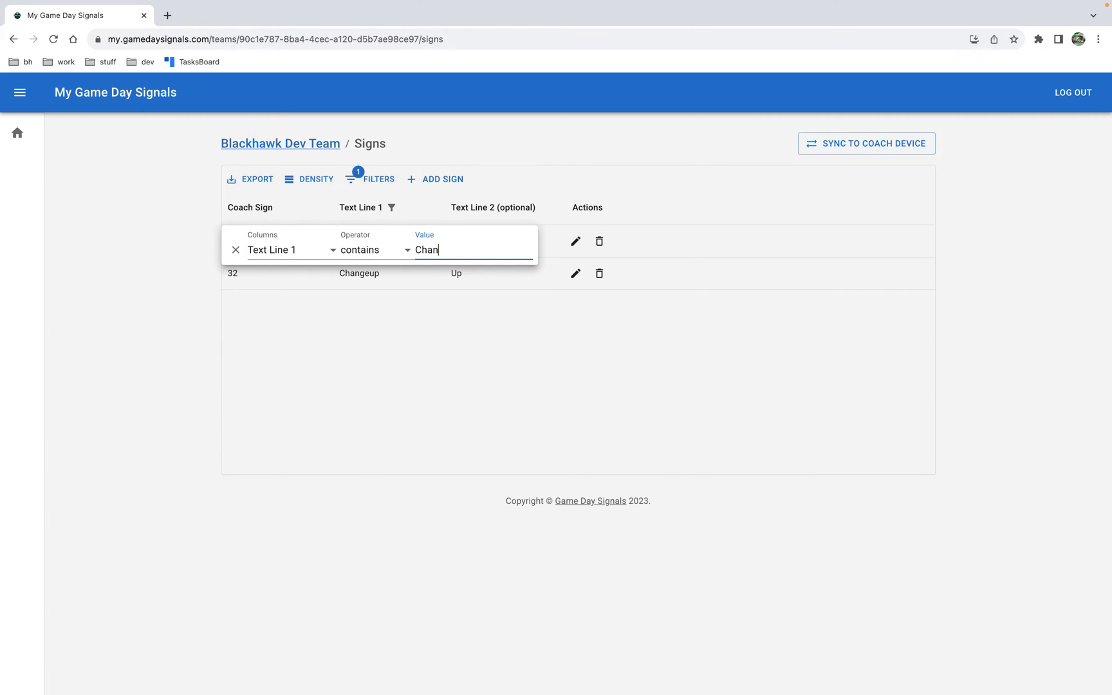
{"action": "type", "text": "geup"}
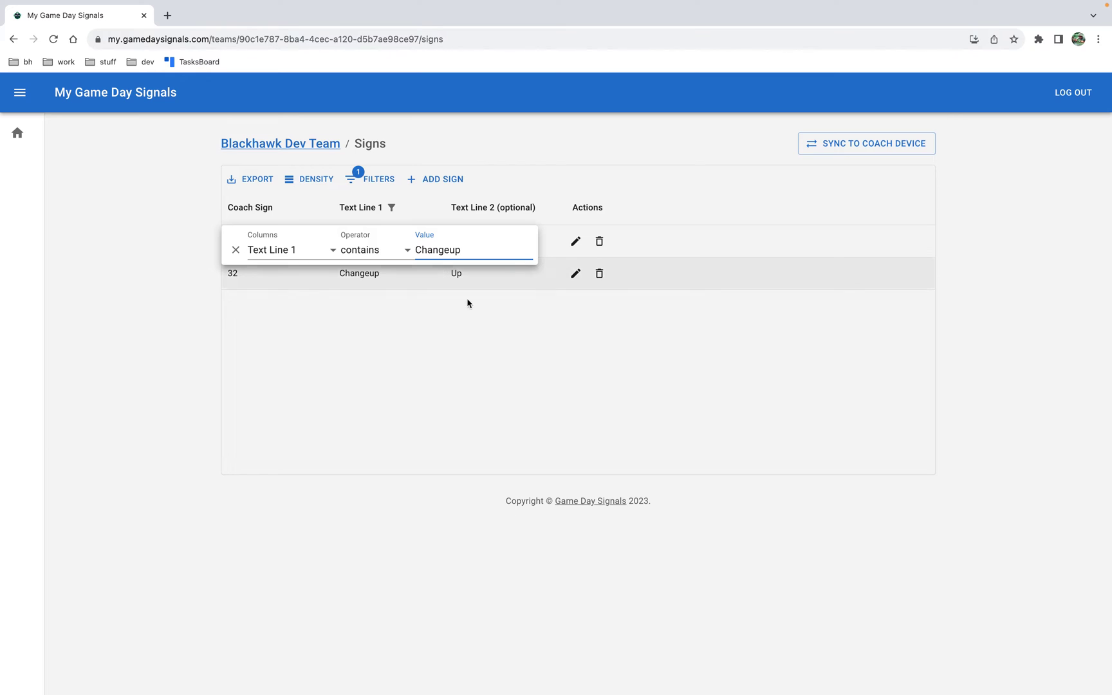
{"action": "left_click", "coordinate": [571, 330]}
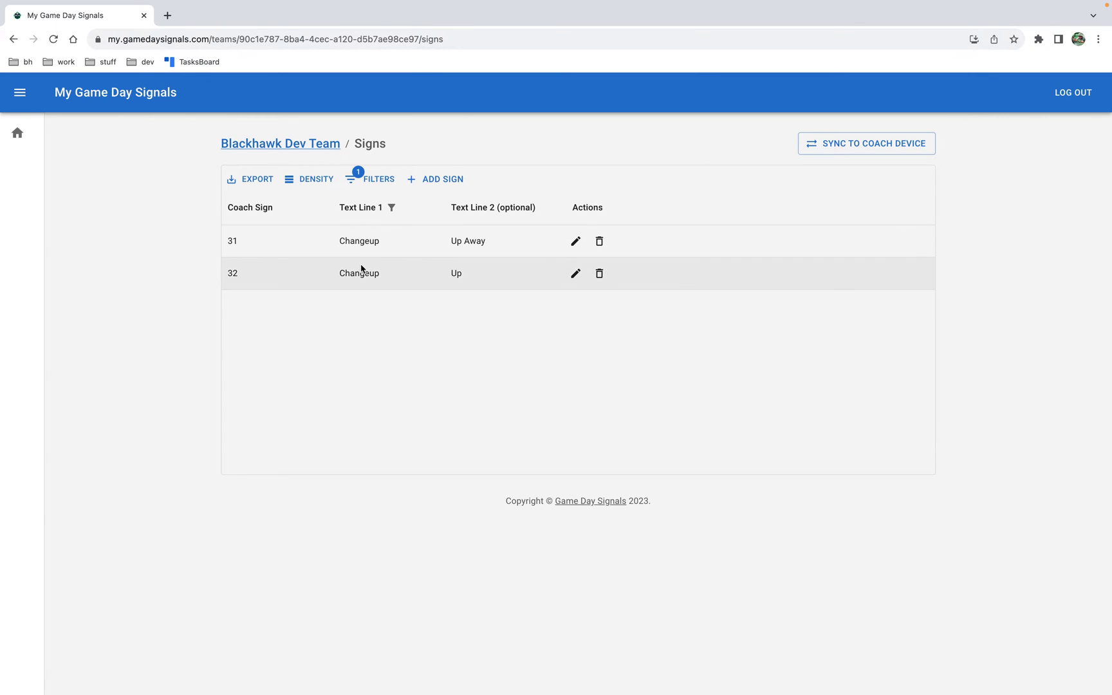
{"action": "left_click", "coordinate": [370, 179]}
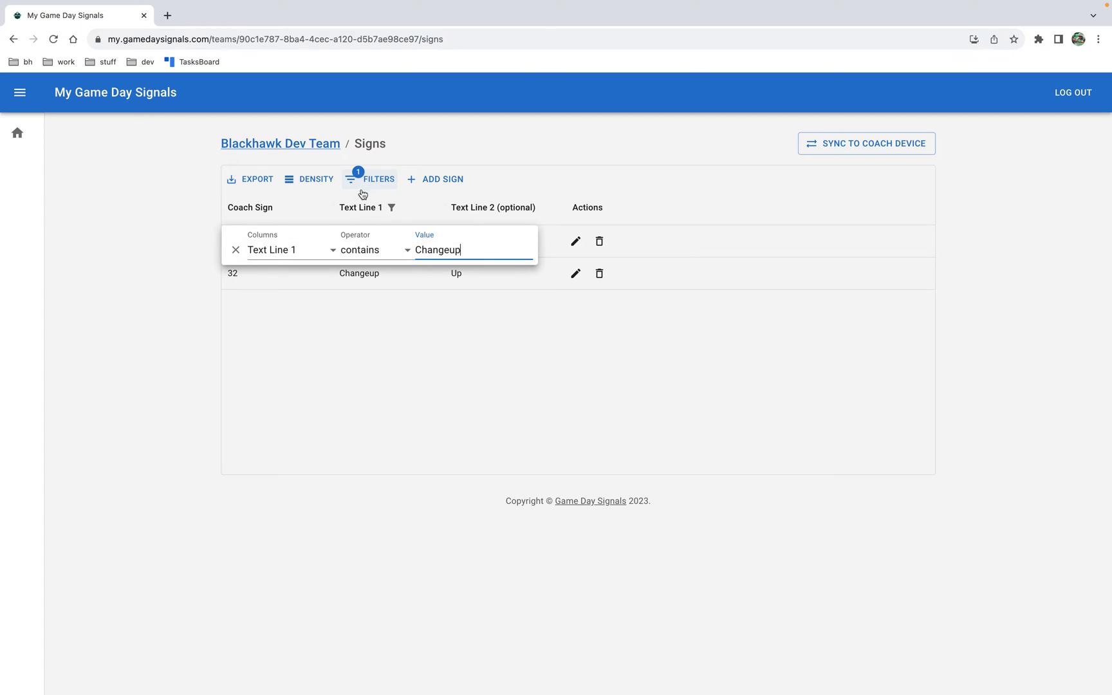
{"action": "left_click", "coordinate": [235, 250]}
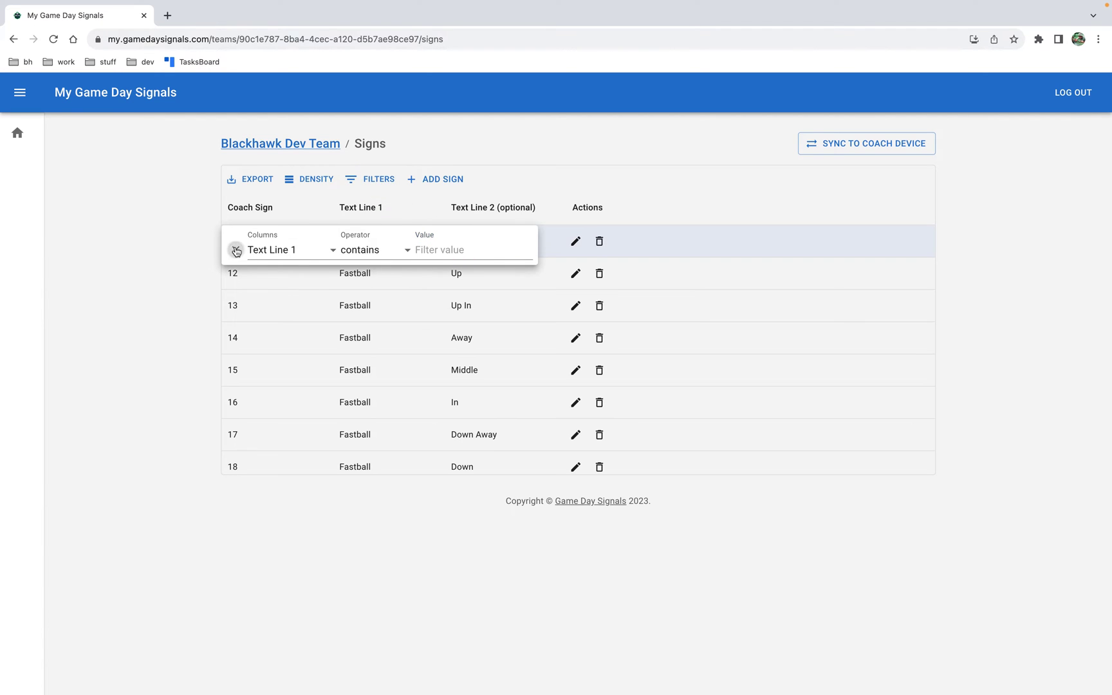
- Close the filter panel to show the full unfiltered sign list
{"action": "left_click", "coordinate": [580, 182]}
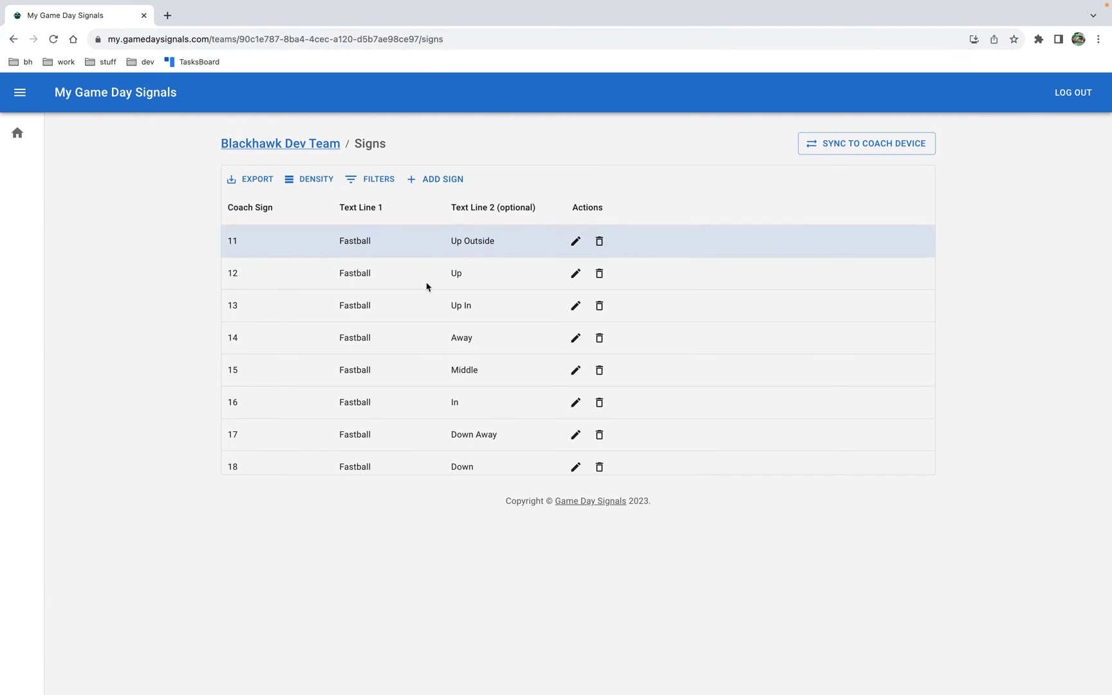
{"action": "scroll", "coordinate": [338, 382], "scroll_direction": "down", "scroll_amount": 5}
{"action": "scroll", "coordinate": [337, 384], "scroll_direction": "down", "scroll_amount": 5}
{"action": "scroll", "coordinate": [336, 384], "scroll_direction": "down", "scroll_amount": 3}
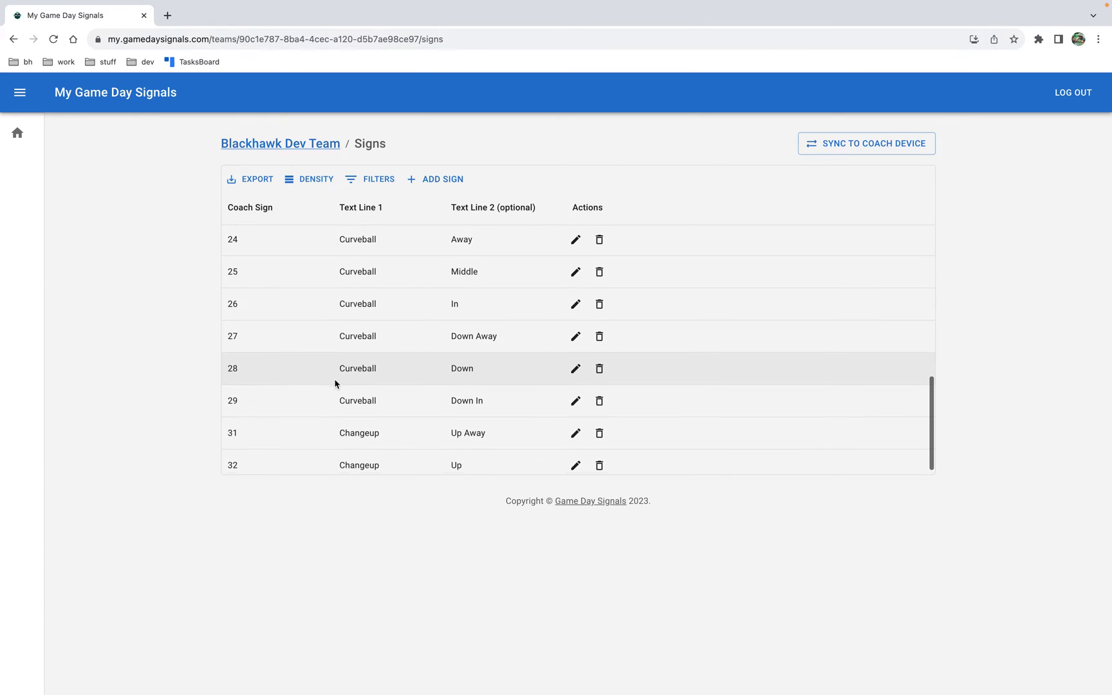
{"action": "scroll", "coordinate": [337, 384], "scroll_direction": "up", "scroll_amount": 10}
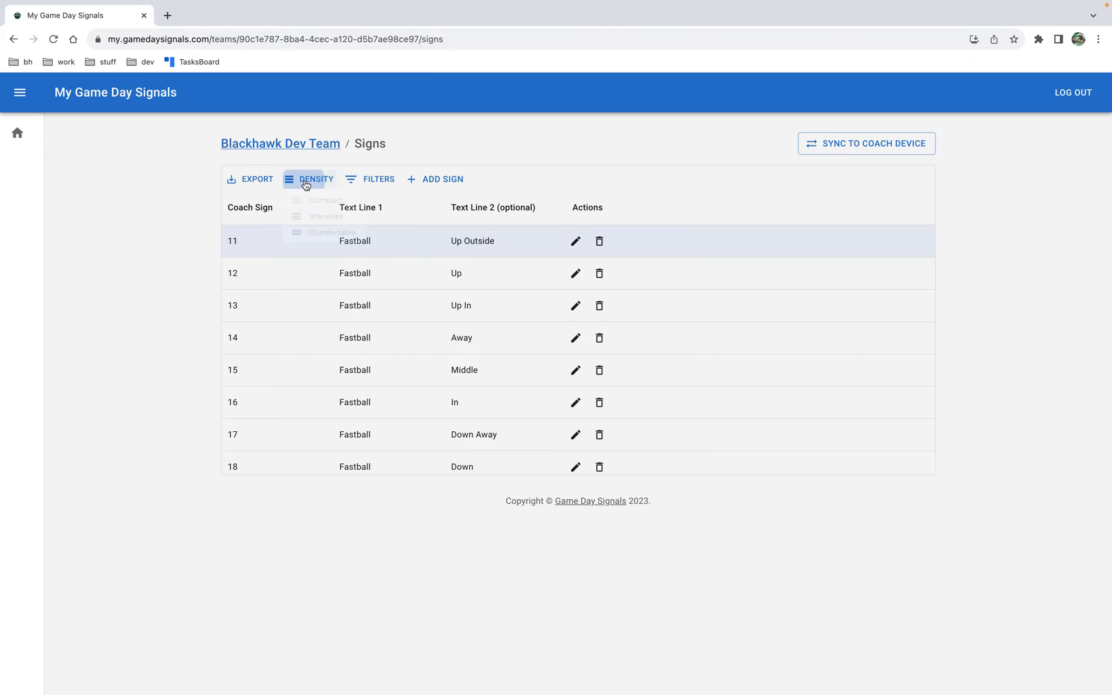
- Switch table density to Comfortable, then Standard, and finally Compact
{"action": "left_click", "coordinate": [306, 182]}
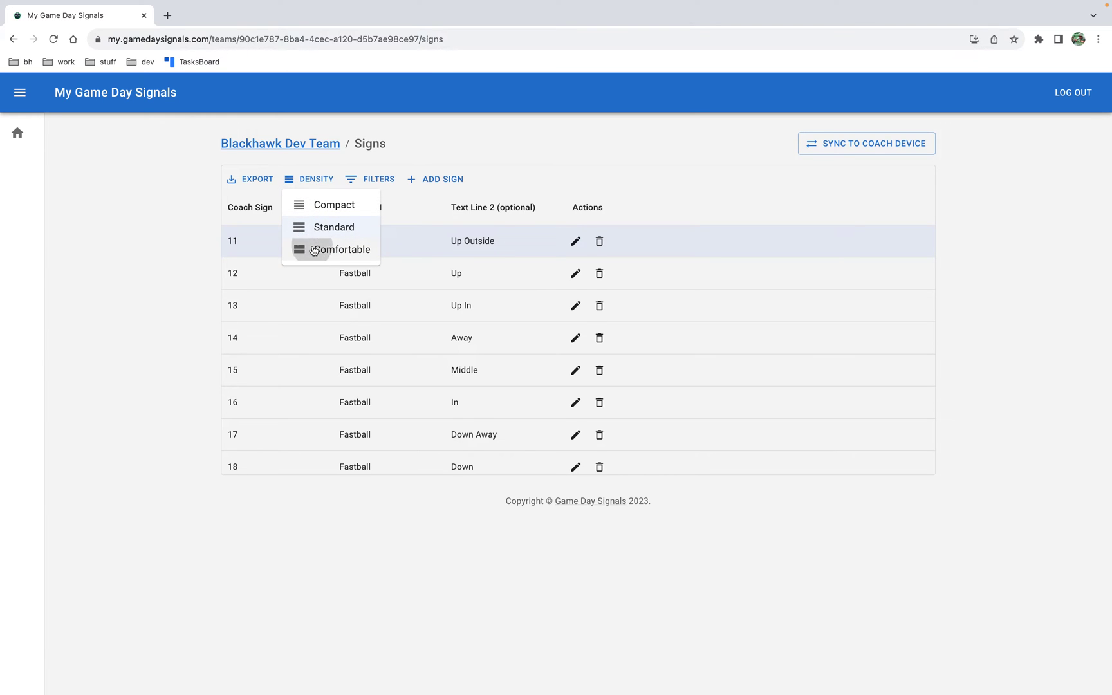
{"action": "left_click", "coordinate": [313, 251]}
{"action": "scroll", "coordinate": [315, 350], "scroll_direction": "down", "scroll_amount": 3}
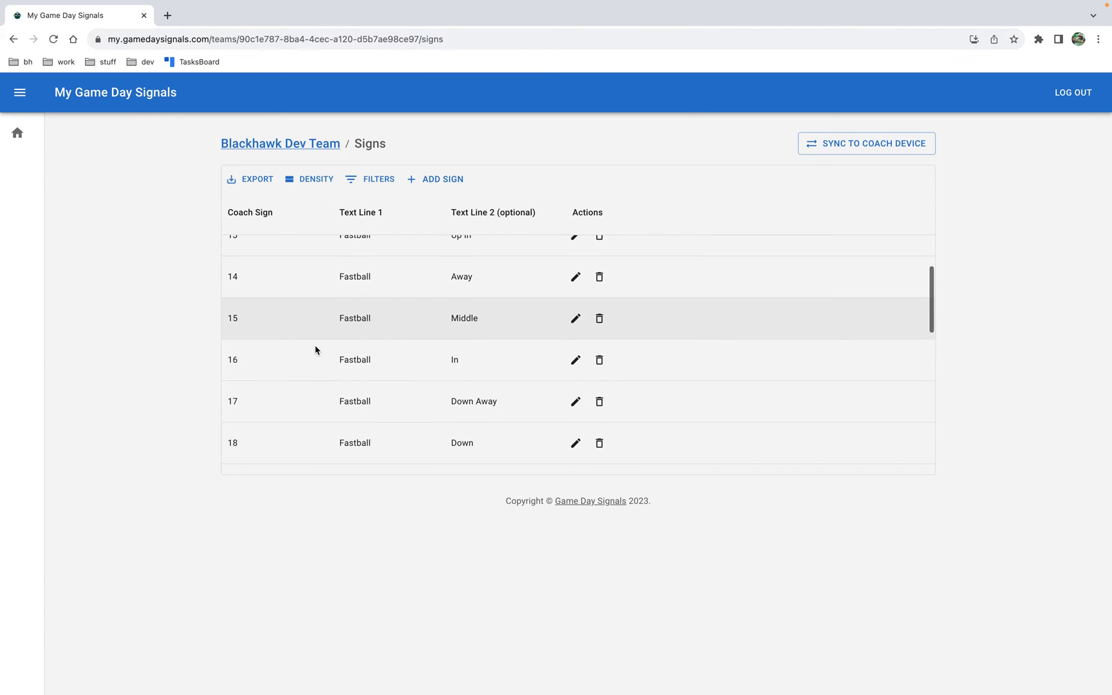
{"action": "scroll", "coordinate": [315, 349], "scroll_direction": "up", "scroll_amount": 3}
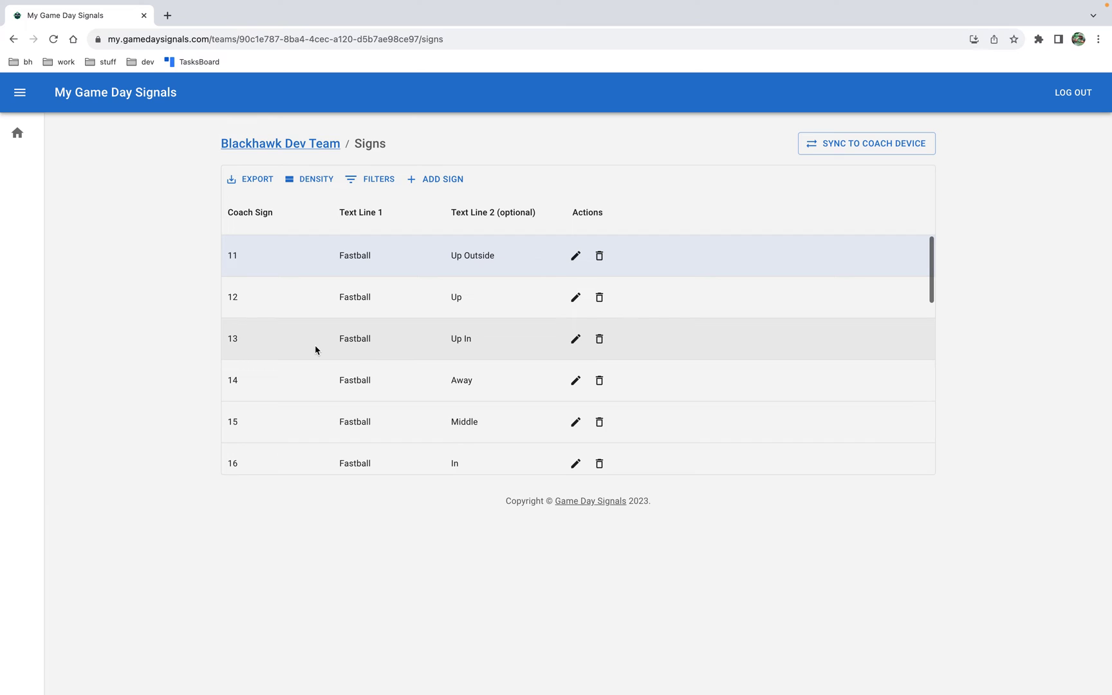
{"action": "left_click", "coordinate": [308, 179]}
{"action": "left_click", "coordinate": [317, 226]}
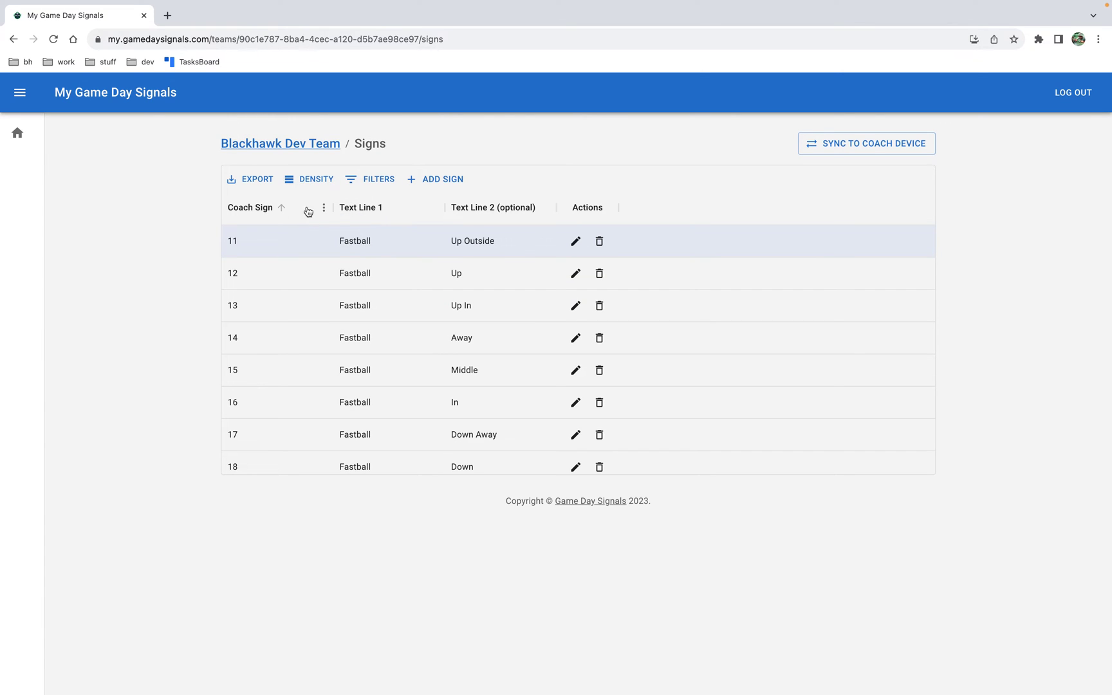
{"action": "left_click", "coordinate": [309, 179]}
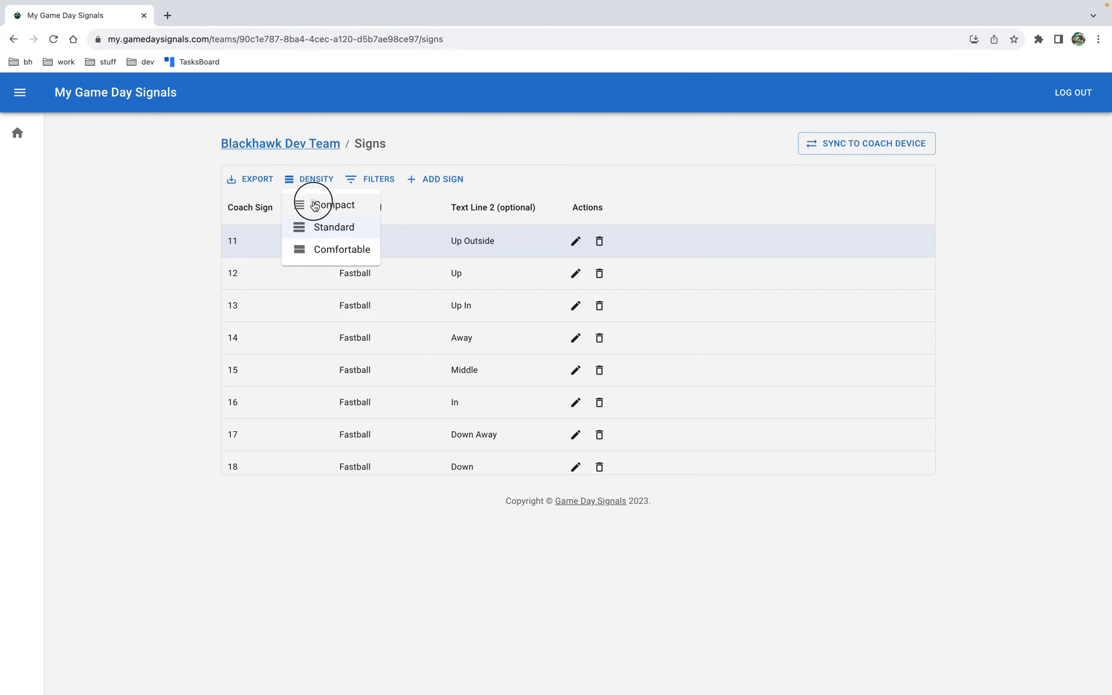
{"action": "left_click", "coordinate": [313, 205]}
{"action": "scroll", "coordinate": [315, 313], "scroll_direction": "down", "scroll_amount": 3}
{"action": "scroll", "coordinate": [316, 313], "scroll_direction": "down", "scroll_amount": 2}
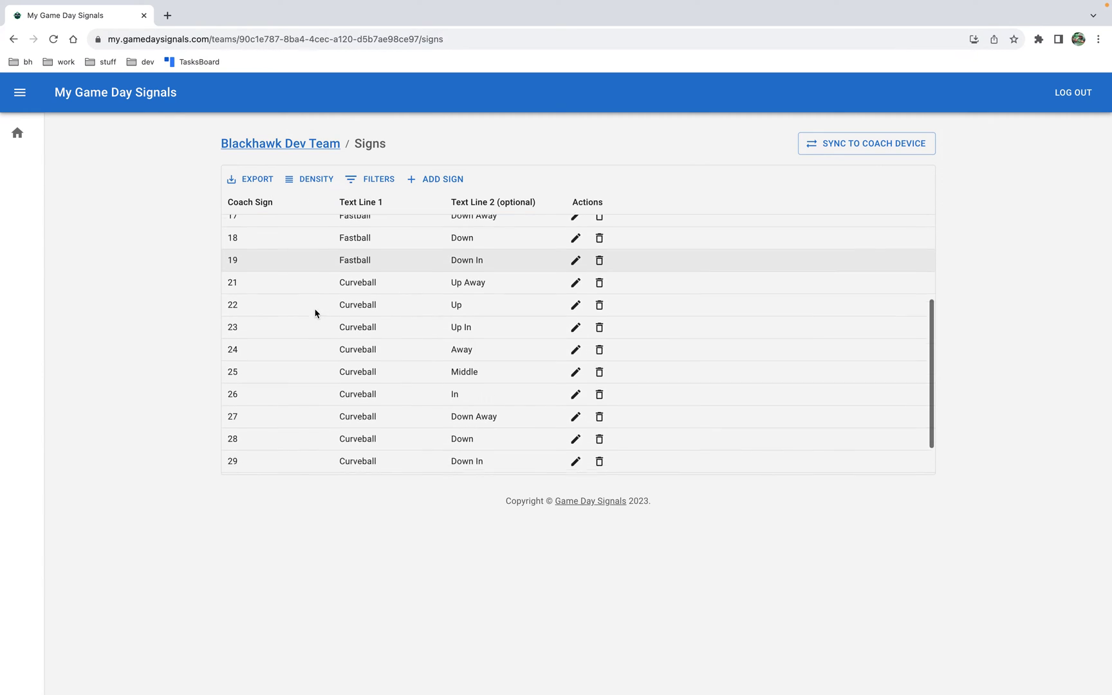
{"action": "scroll", "coordinate": [316, 313], "scroll_direction": "up", "scroll_amount": 5}
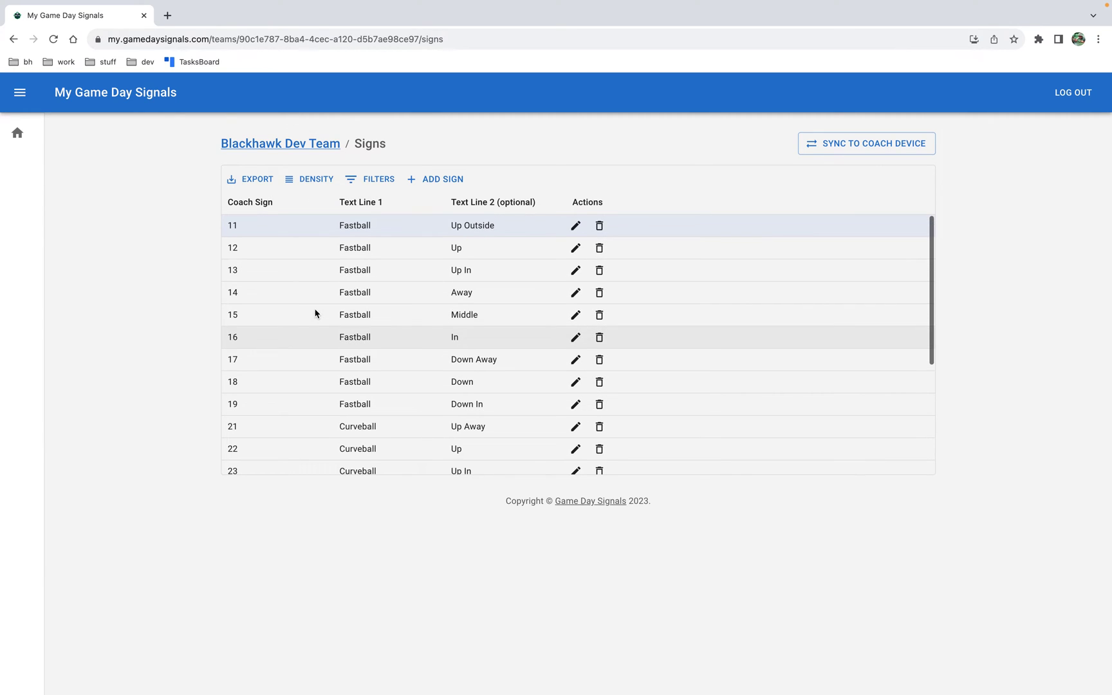
{"action": "left_click", "coordinate": [253, 180]}
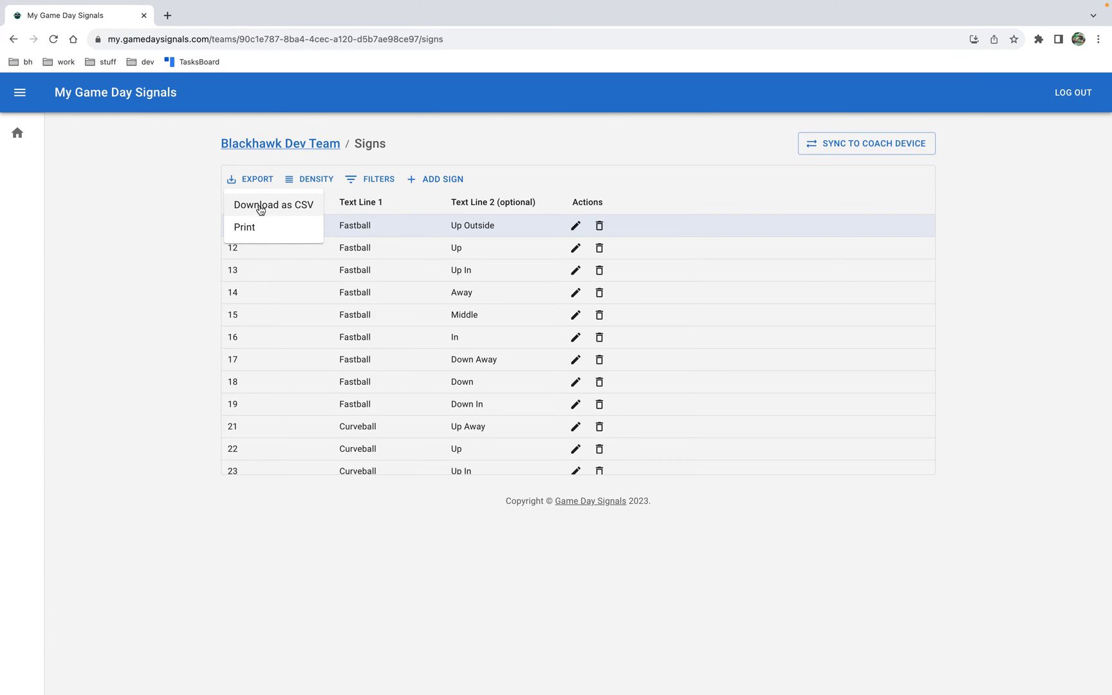
{"action": "left_click", "coordinate": [267, 231]}
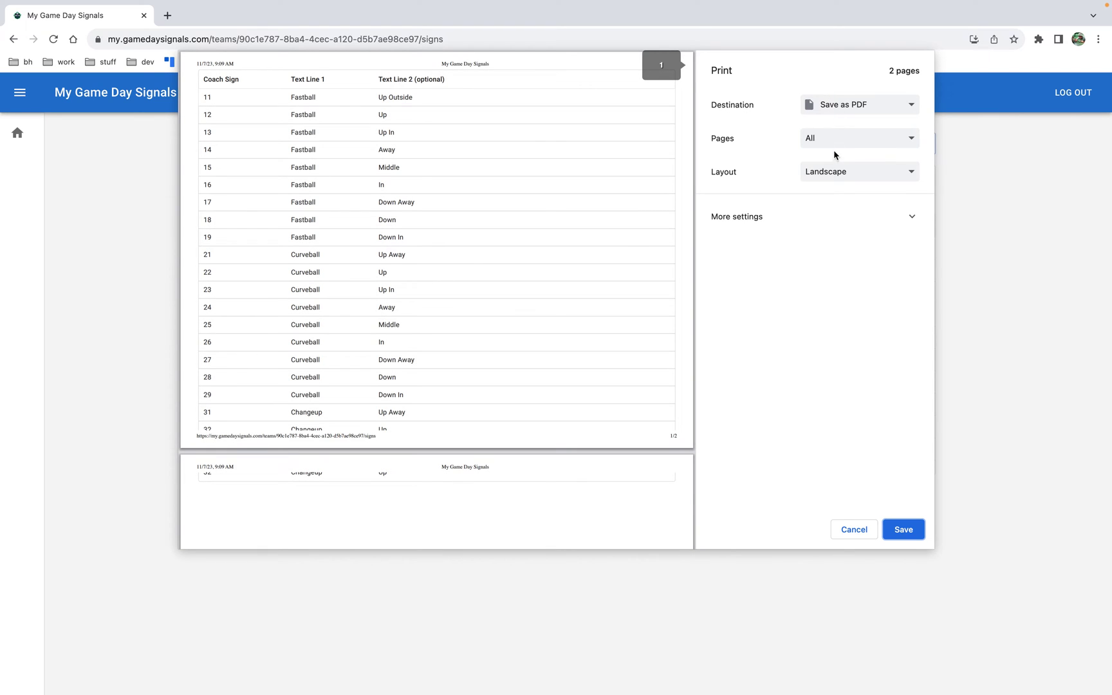
{"action": "left_click", "coordinate": [835, 172]}
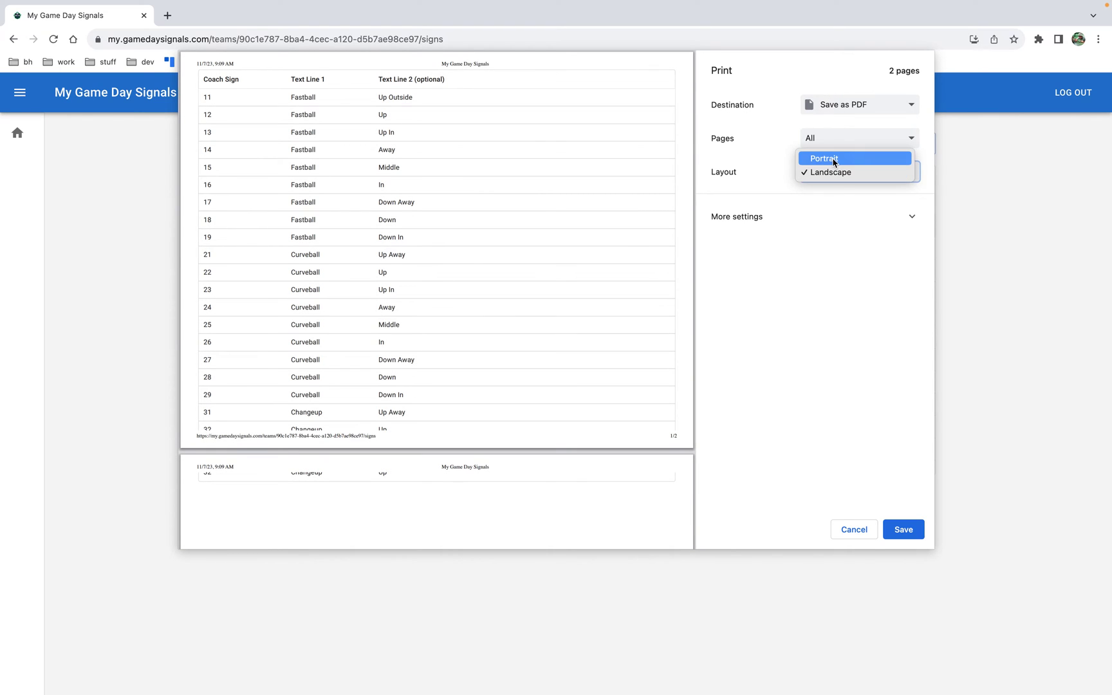
{"action": "left_click", "coordinate": [825, 158]}
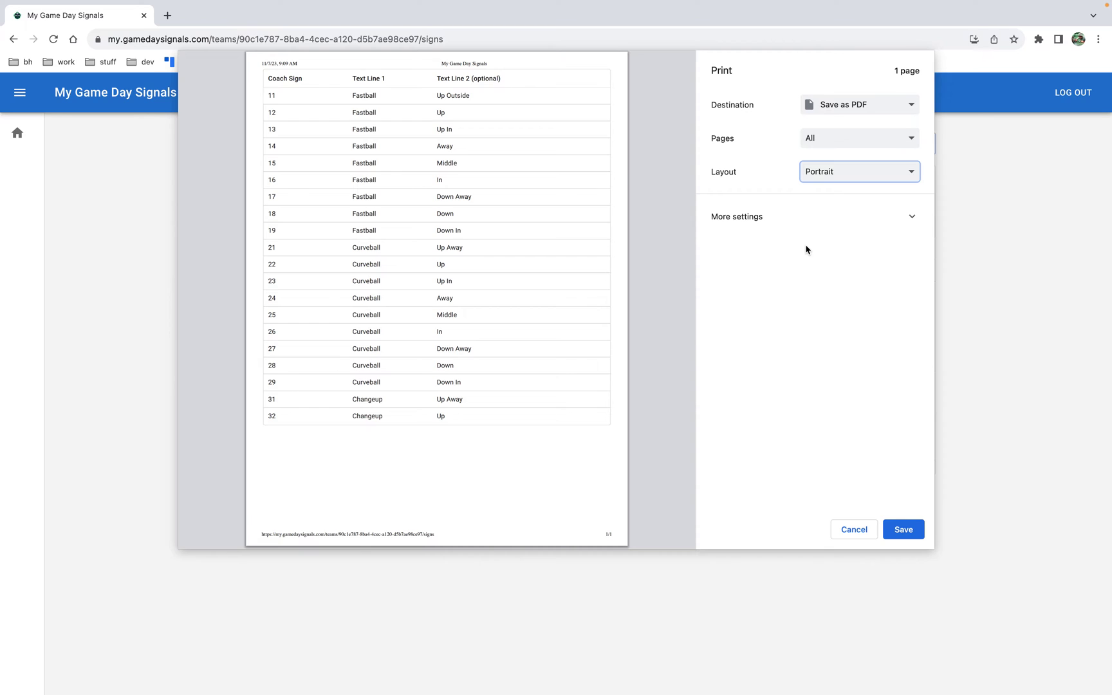
{"action": "left_click", "coordinate": [847, 529]}
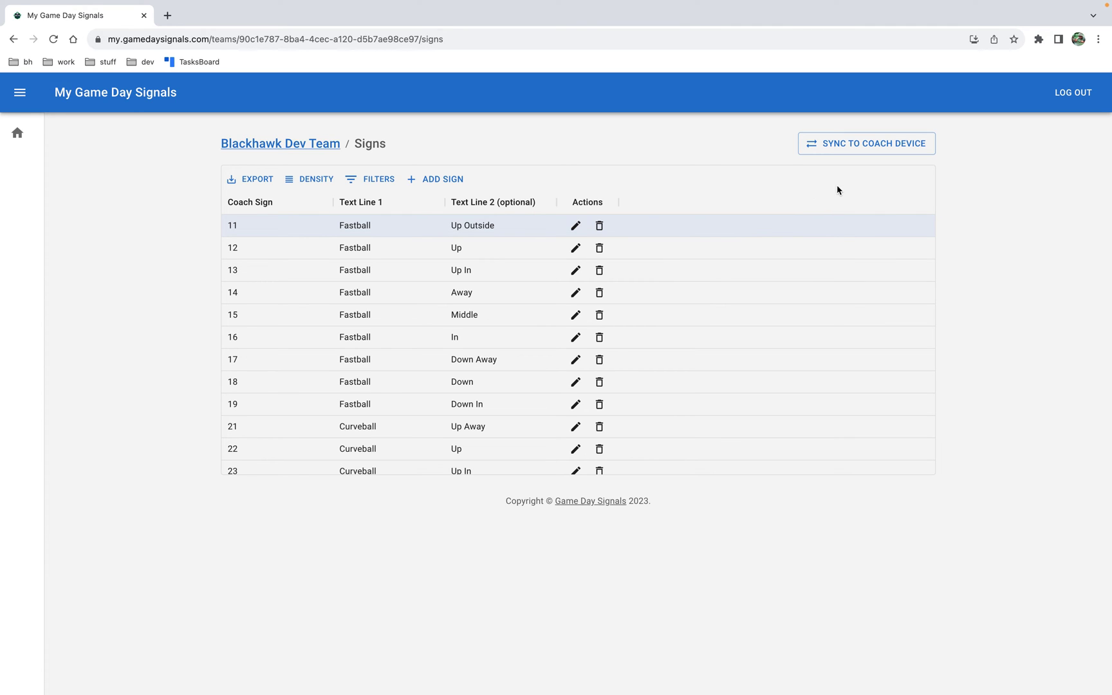
- Sync the signs to the coach device, connecting to Arduino Zero over the serial port
{"action": "left_click", "coordinate": [864, 147]}
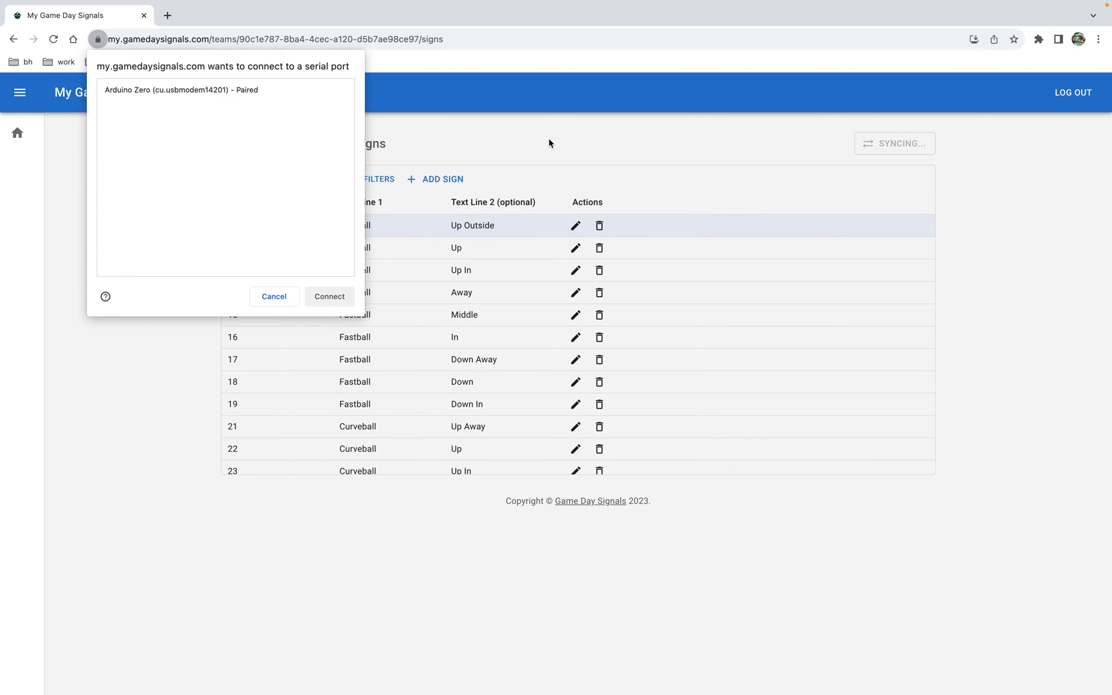
{"action": "left_click", "coordinate": [213, 90]}
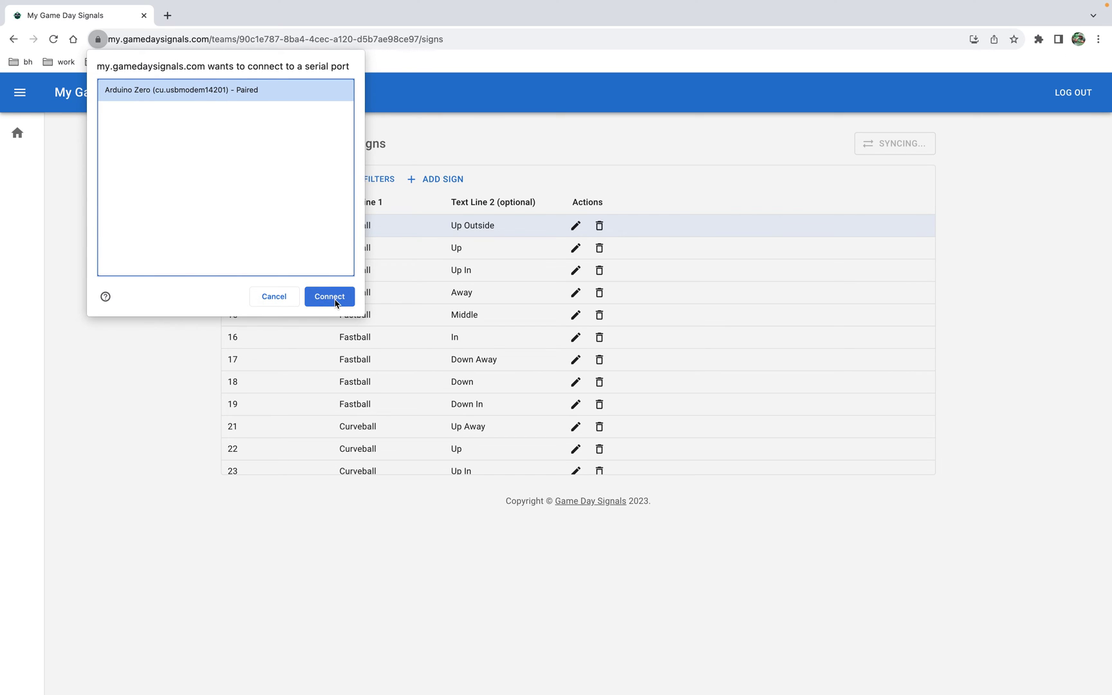
{"action": "left_click", "coordinate": [329, 297]}
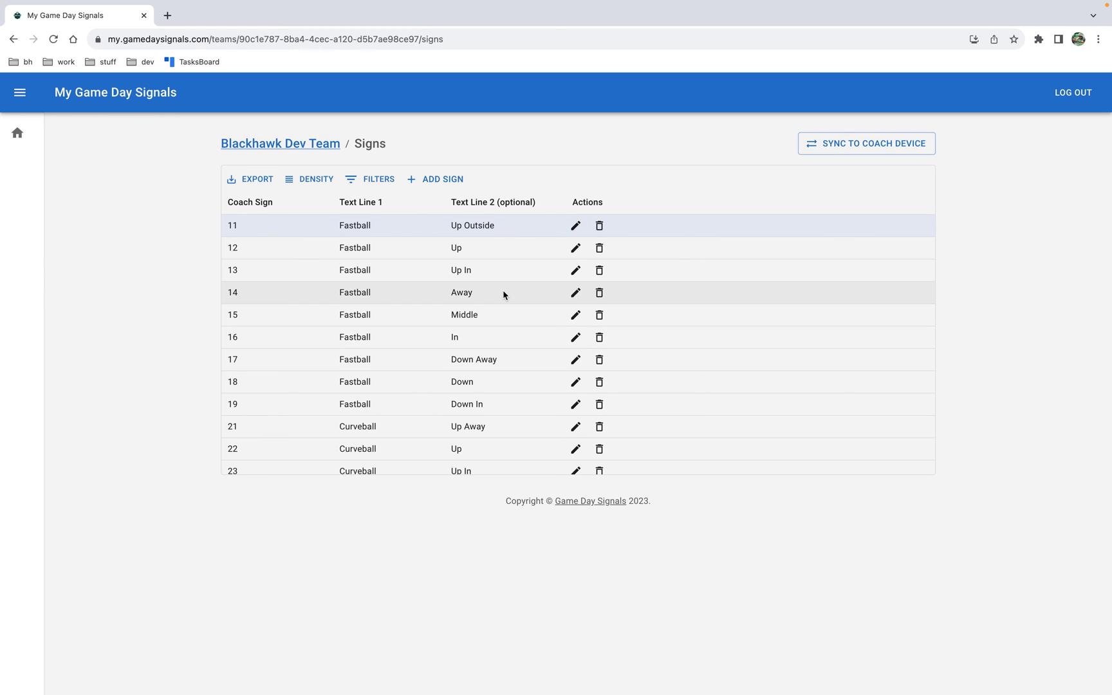
{"action": "scroll", "coordinate": [503, 294], "scroll_direction": "down", "scroll_amount": 4}
{"action": "scroll", "coordinate": [503, 295], "scroll_direction": "down", "scroll_amount": 3}
{"action": "scroll", "coordinate": [503, 295], "scroll_direction": "down", "scroll_amount": 1}
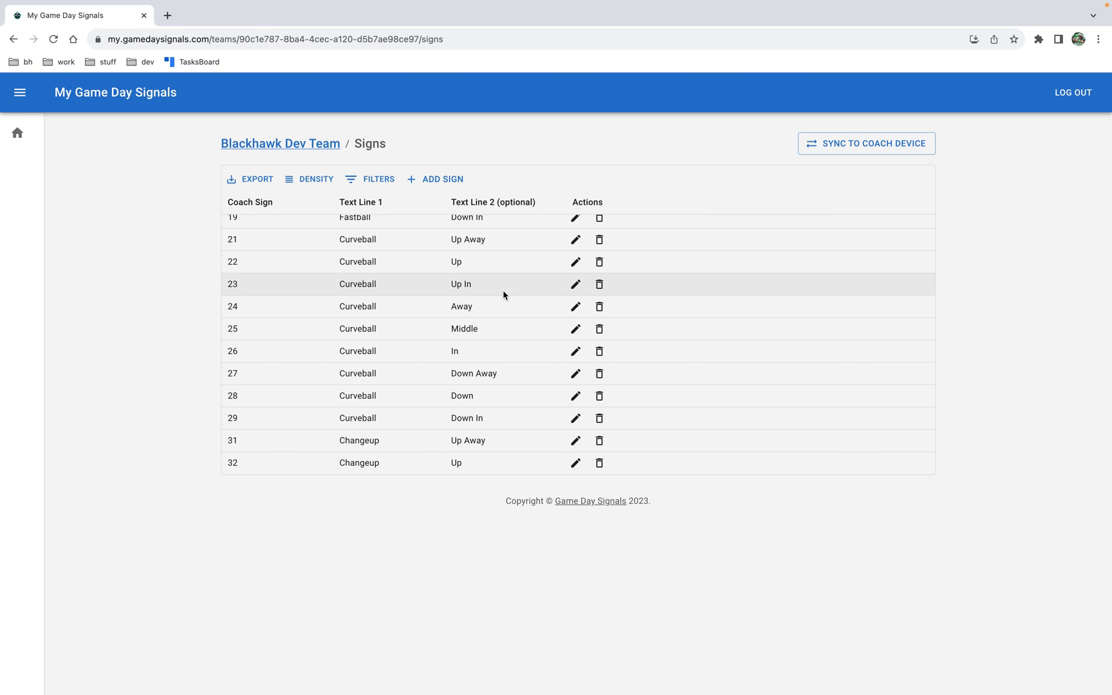
{"action": "scroll", "coordinate": [503, 294], "scroll_direction": "up", "scroll_amount": 4}
{"action": "scroll", "coordinate": [503, 294], "scroll_direction": "up", "scroll_amount": 3}
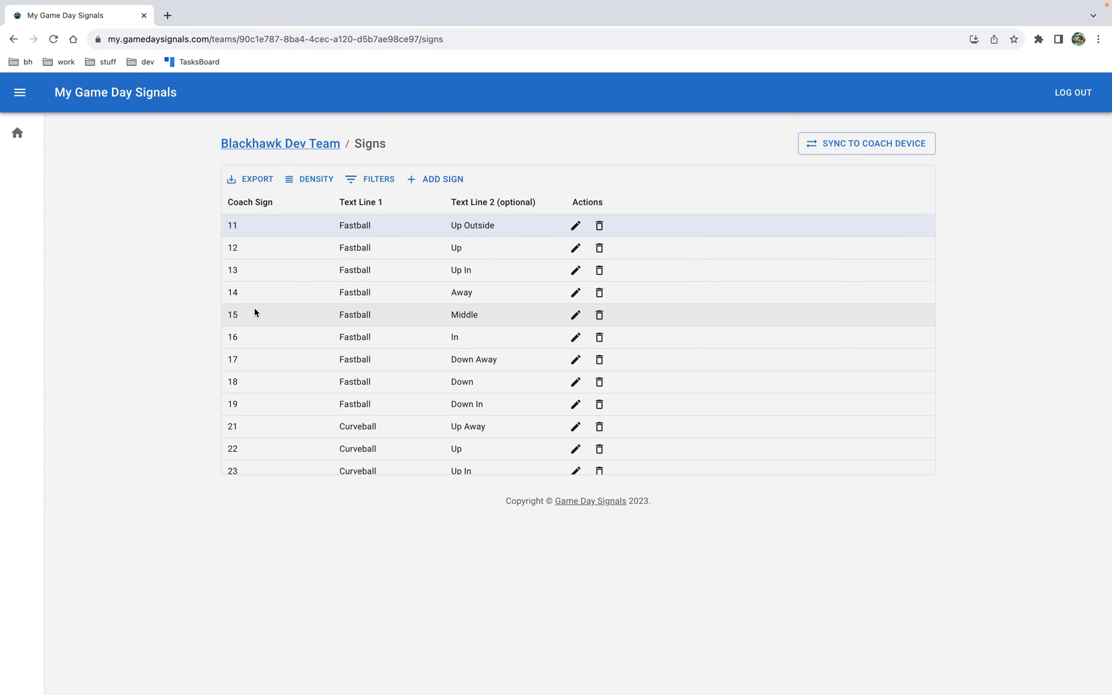
- Open sign 11's Fastball cell, then its Up Outside cell, for editing
{"action": "double_click", "coordinate": [339, 226]}
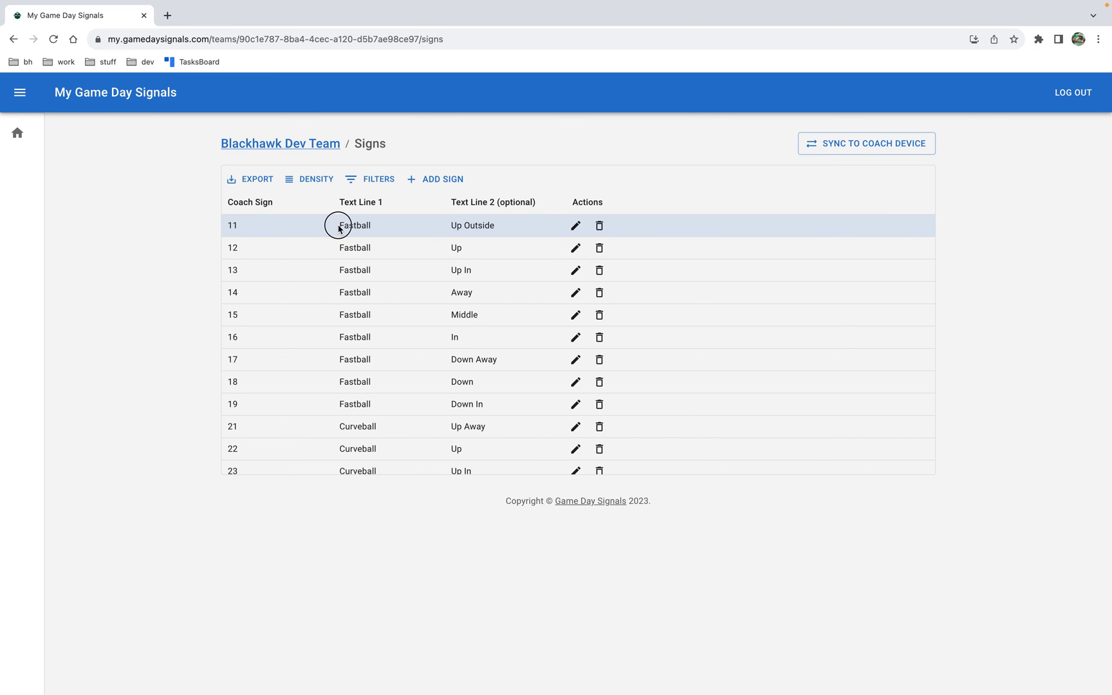
{"action": "double_click", "coordinate": [453, 226]}
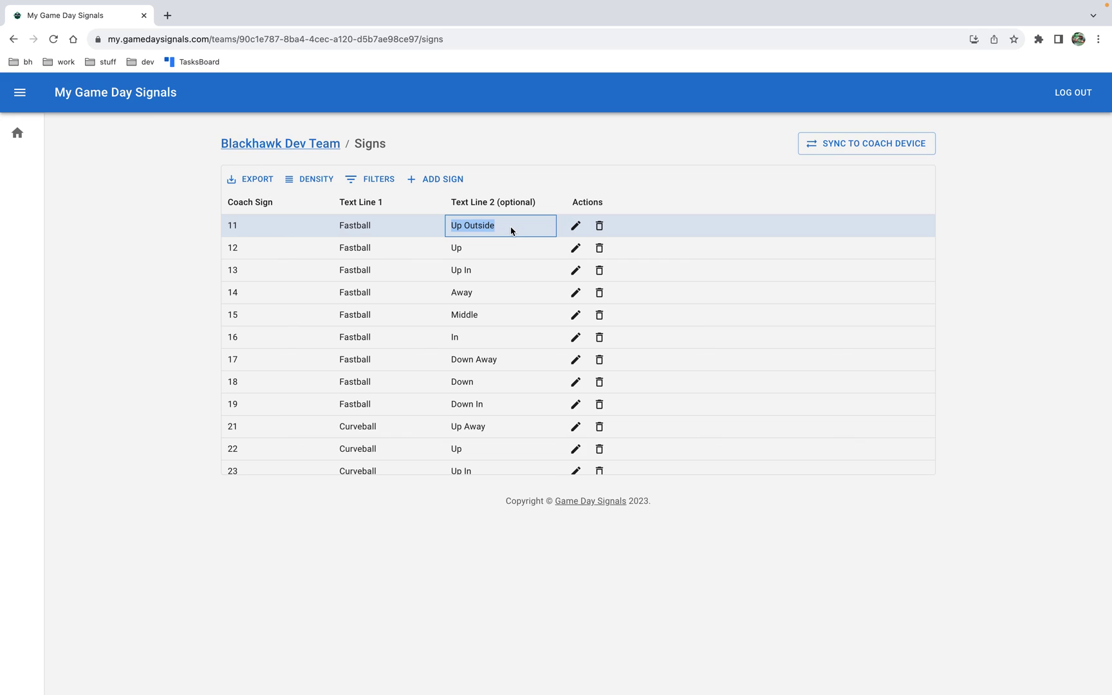